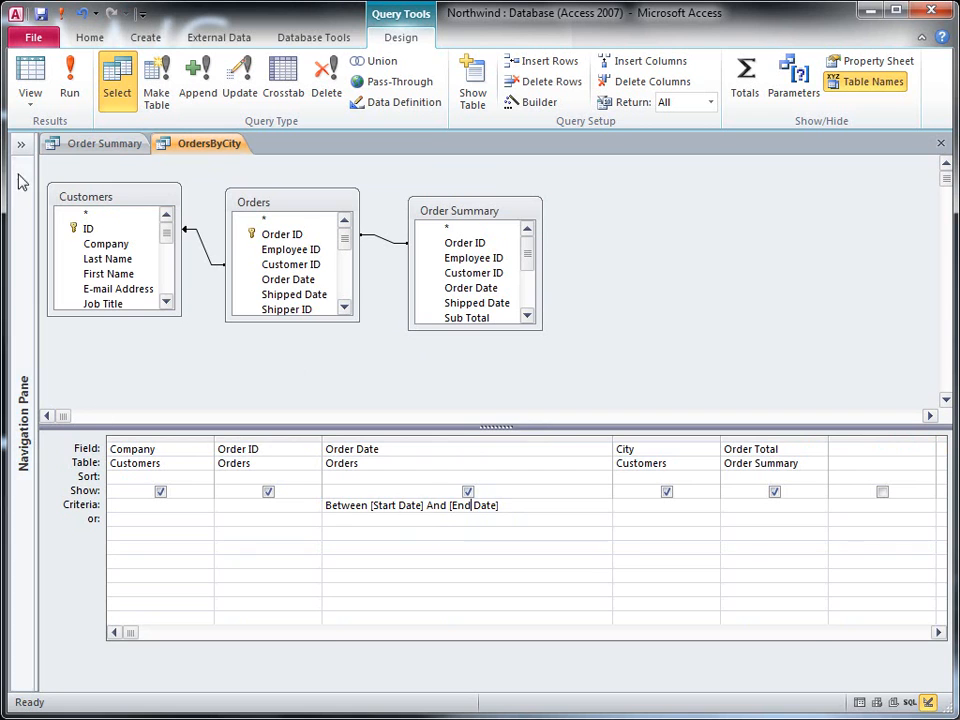
Copy the Order Date criteria from the OrdersByCity query and go to the Order Date criteria of the Order Summary query
{"action": "left_click", "coordinate": [107, 145]}
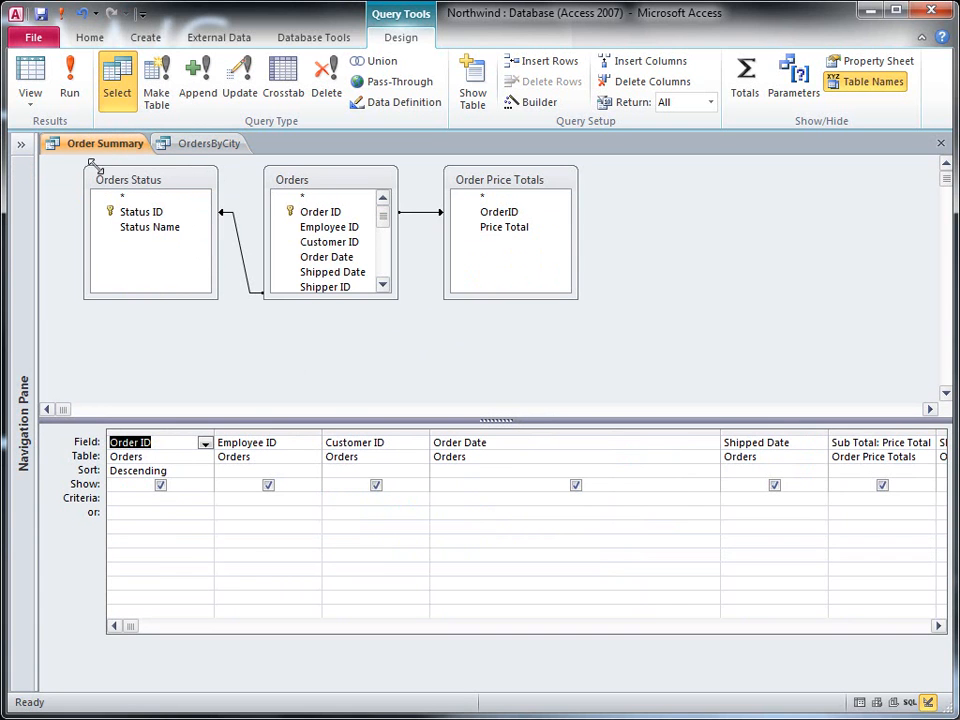
{"action": "left_click", "coordinate": [195, 150]}
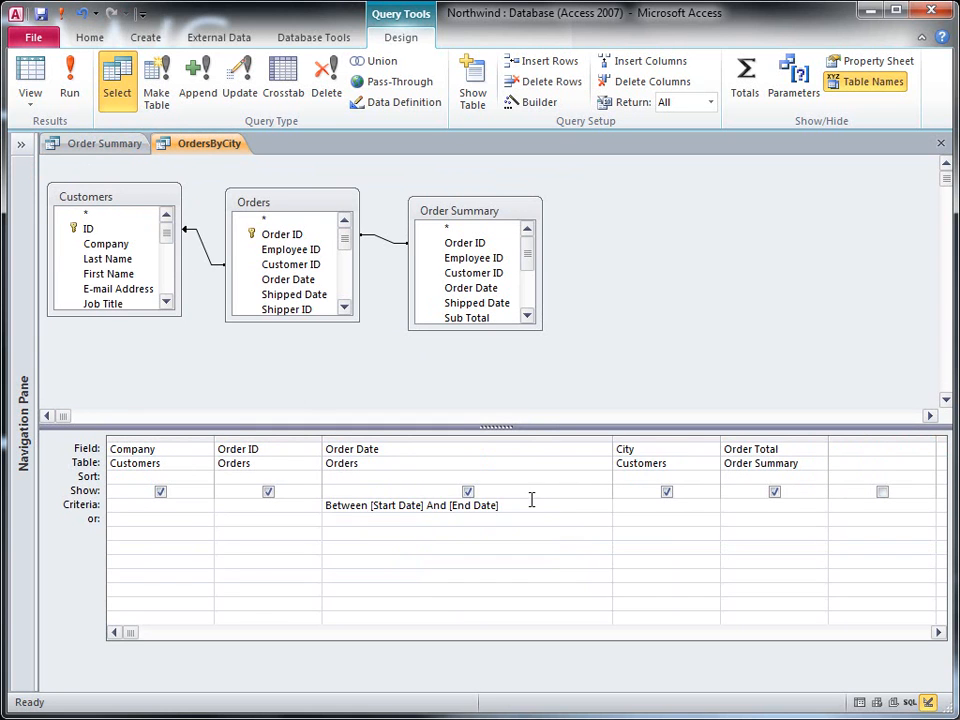
{"action": "left_click_drag", "start_coordinate": [510, 507], "coordinate": [309, 506]}
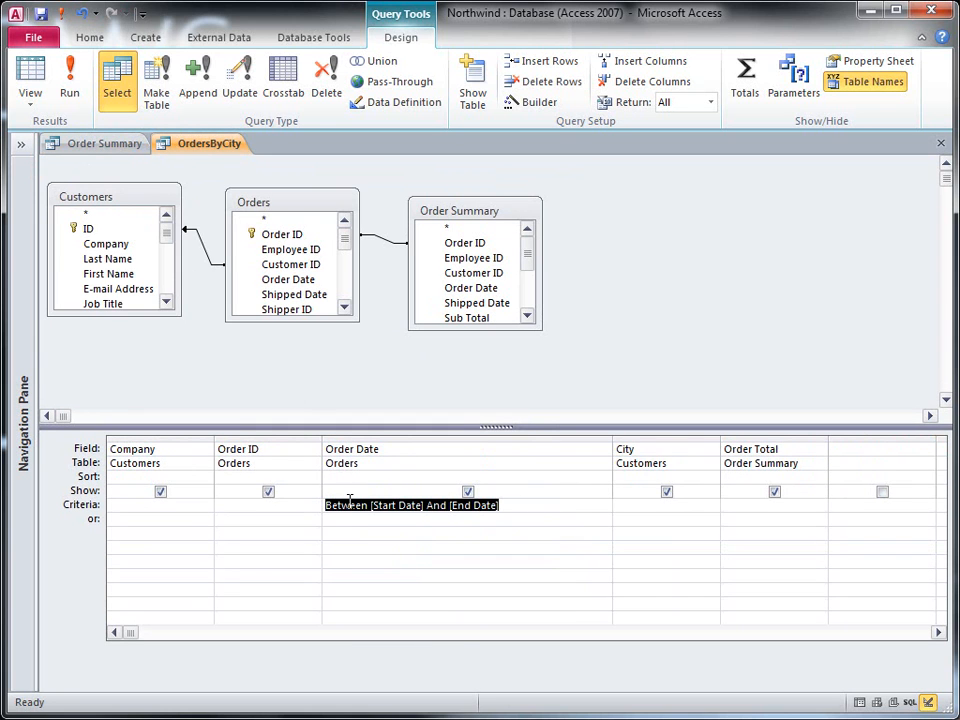
{"action": "right_click", "coordinate": [349, 508]}
{"action": "left_click", "coordinate": [362, 583]}
{"action": "left_click", "coordinate": [92, 150]}
{"action": "left_click", "coordinate": [448, 500]}
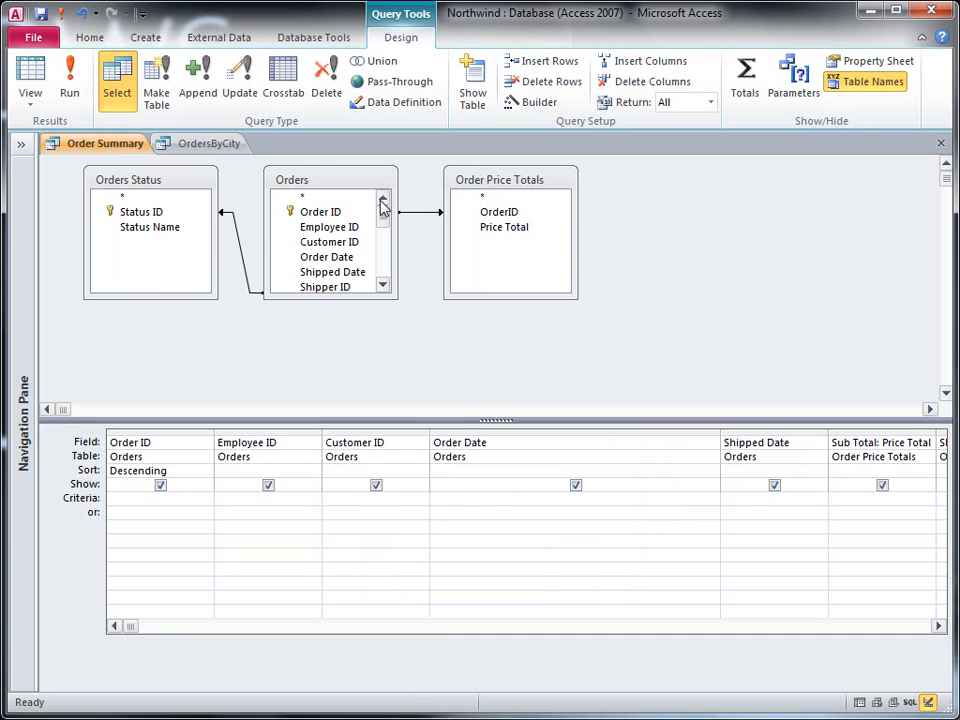
Create a blank form in Design View and shrink its Detail section to about 2.5 by 1.1 inches
{"action": "left_click", "coordinate": [146, 38]}
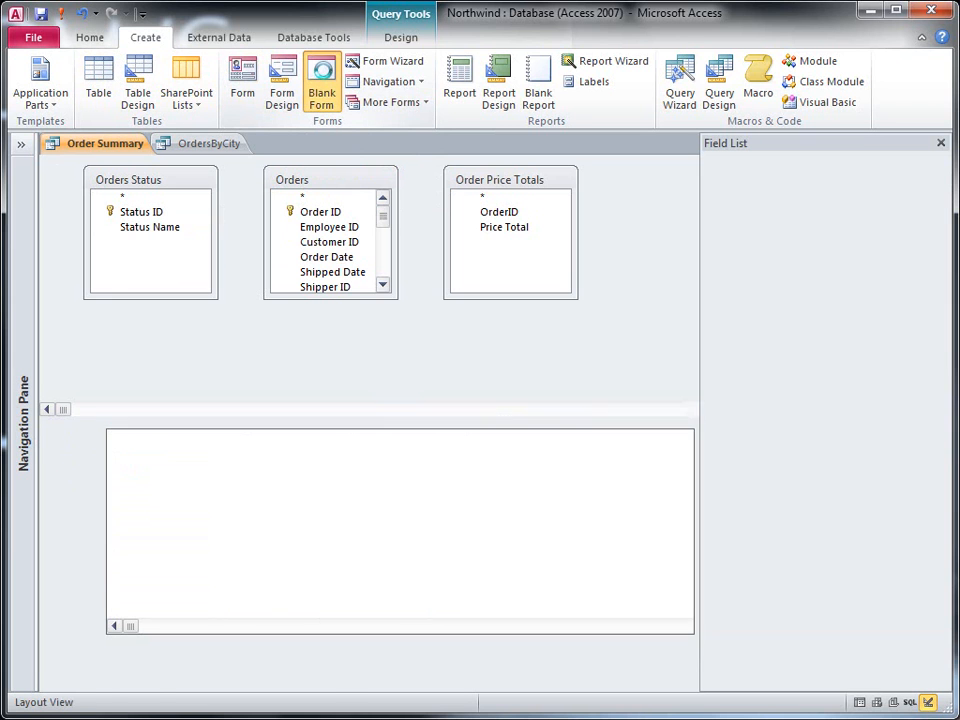
{"action": "left_click", "coordinate": [321, 88]}
{"action": "left_click", "coordinate": [35, 104]}
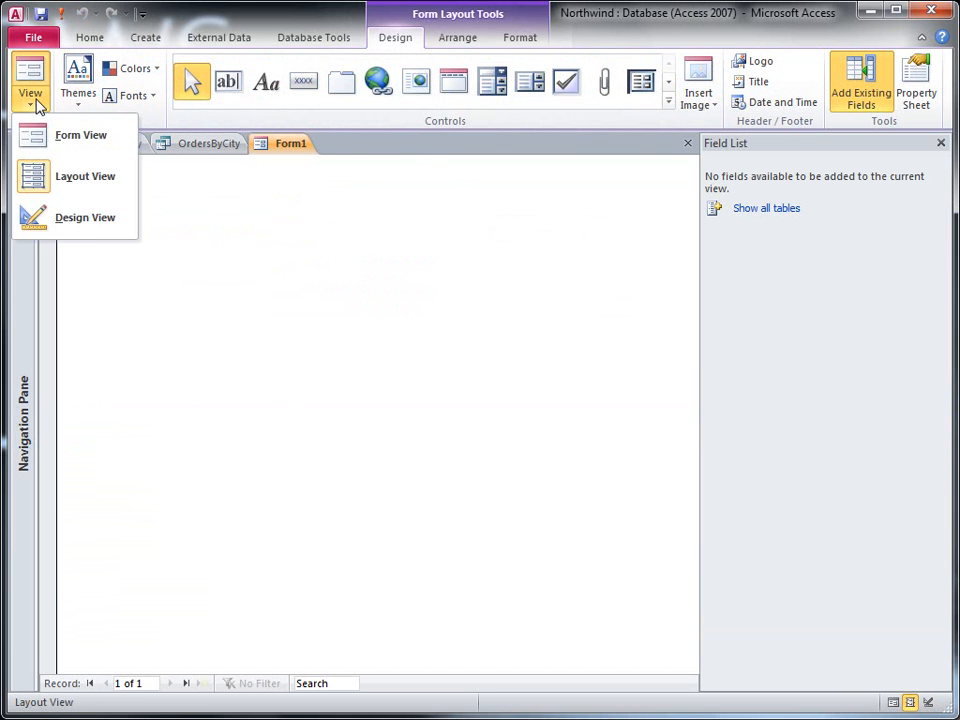
{"action": "left_click", "coordinate": [81, 220]}
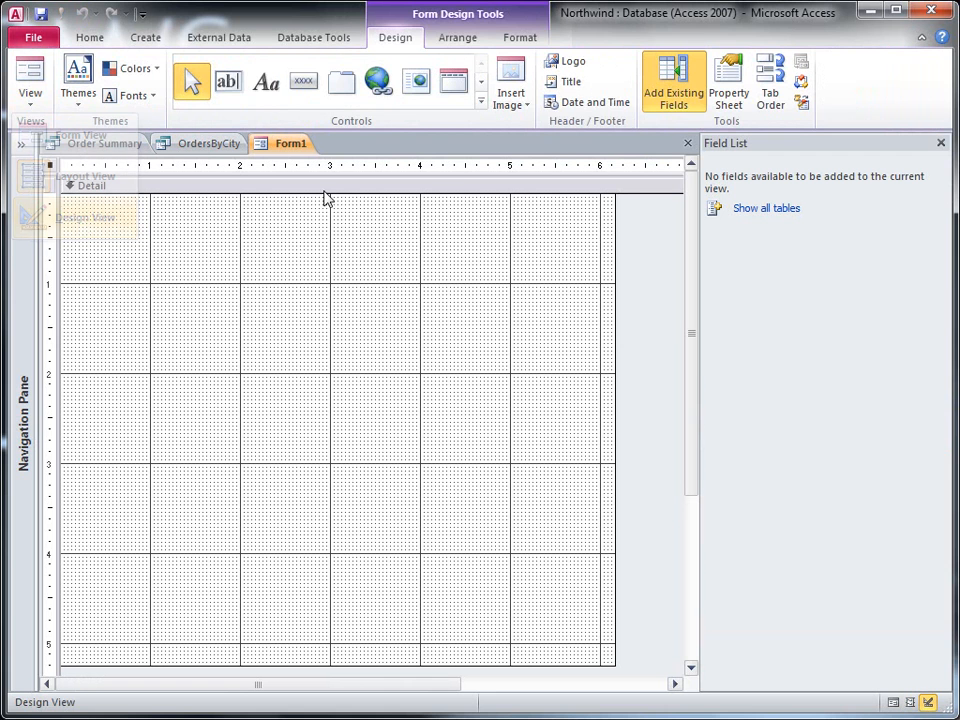
{"action": "left_click", "coordinate": [940, 143]}
{"action": "left_click_drag", "start_coordinate": [617, 658], "coordinate": [282, 293]}
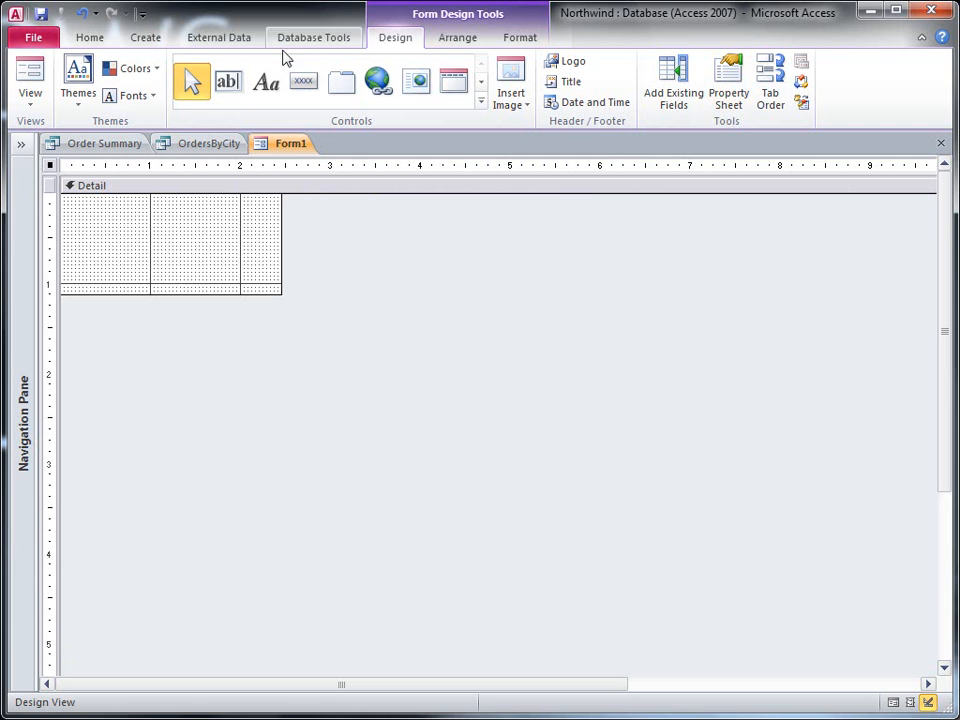
Add a text box about 1.4 inches wide and 0.2 inches high near the form's upper edge
{"action": "left_click", "coordinate": [229, 85]}
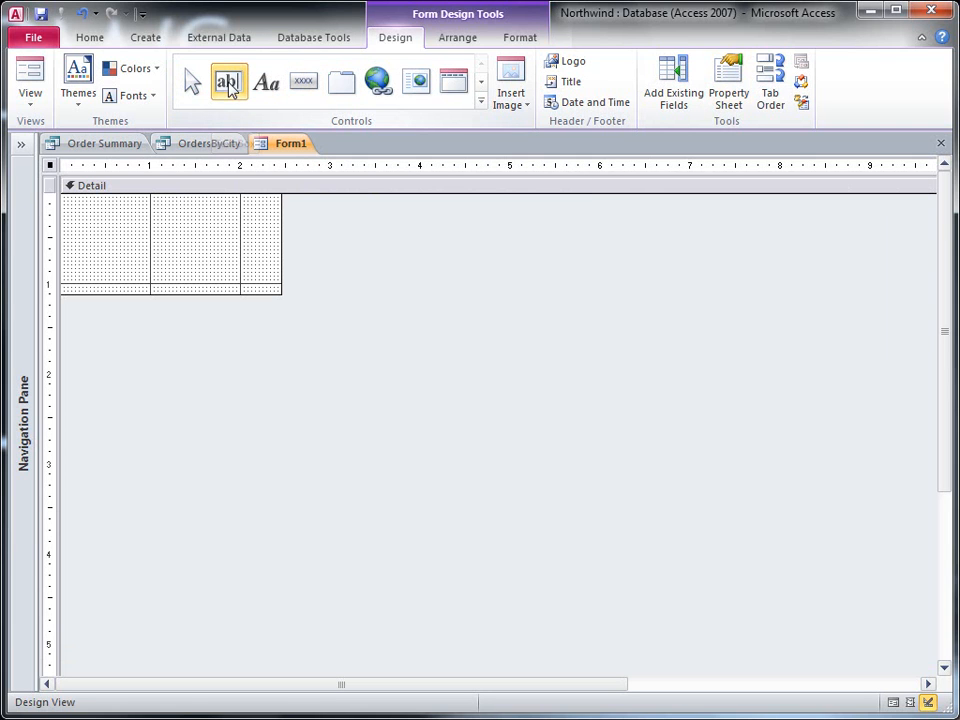
{"action": "left_click_drag", "start_coordinate": [140, 205], "coordinate": [264, 224]}
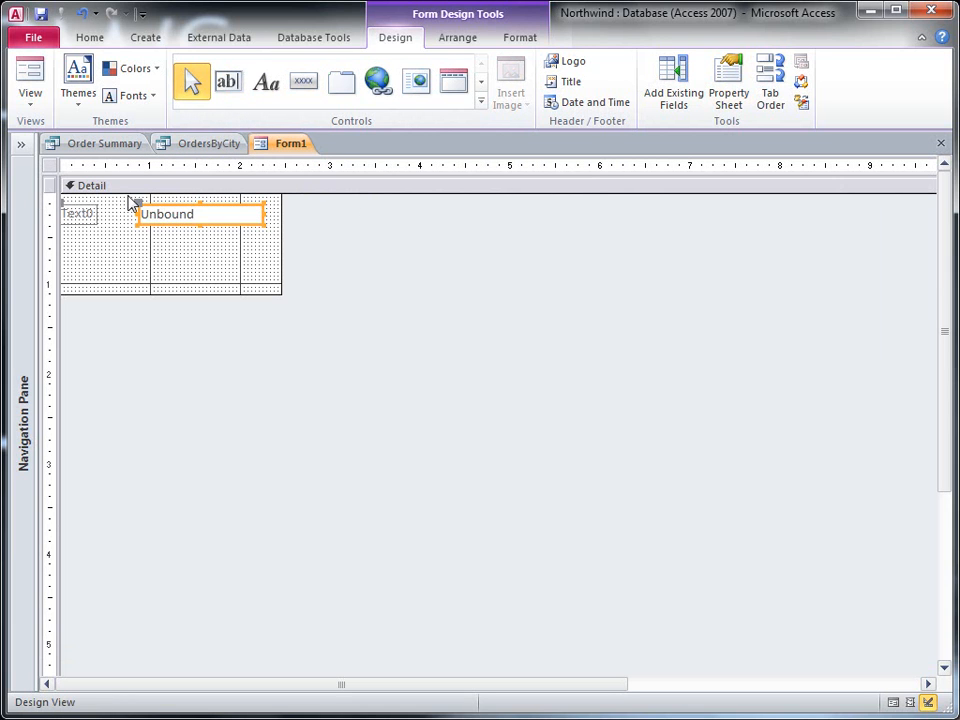
{"action": "left_click", "coordinate": [209, 216]}
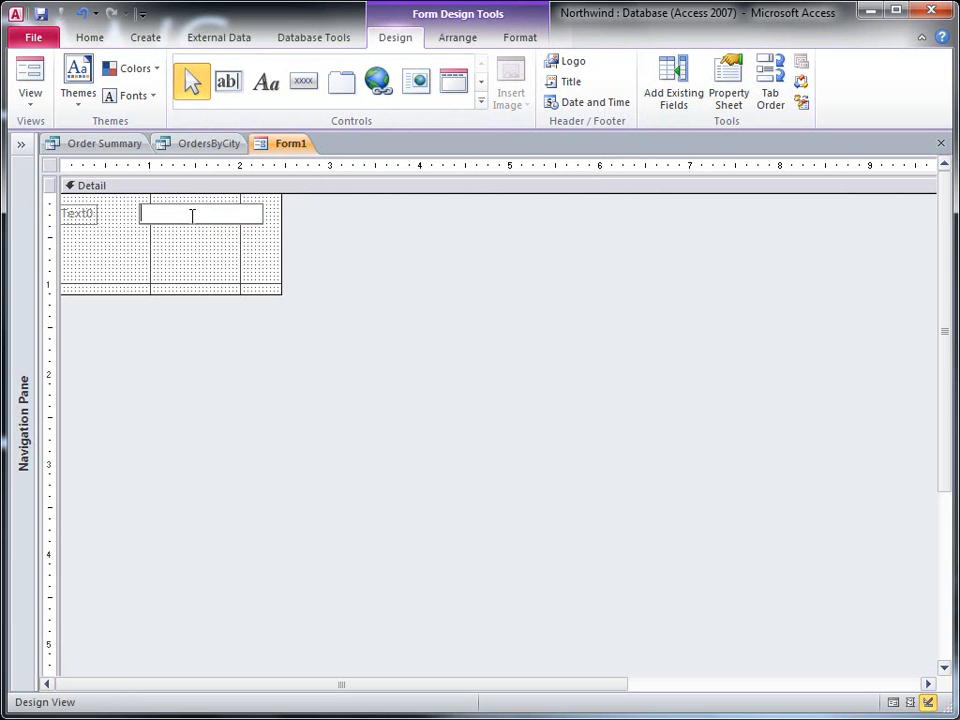
Set the text box's format to General Date and its name to Start Date
{"action": "left_click", "coordinate": [728, 88]}
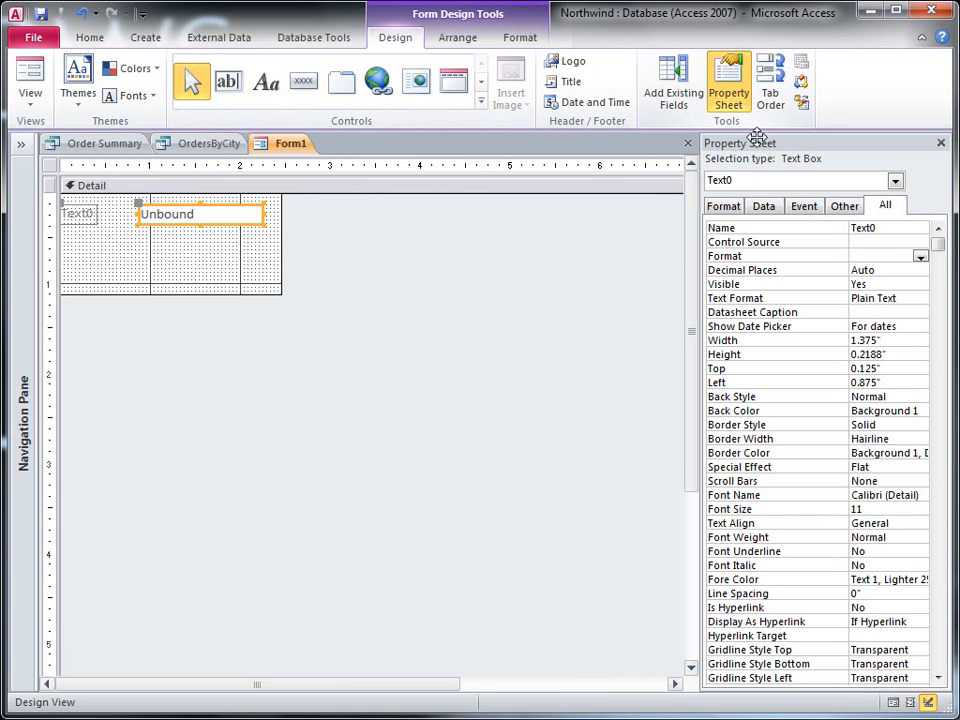
{"action": "left_click", "coordinate": [877, 256]}
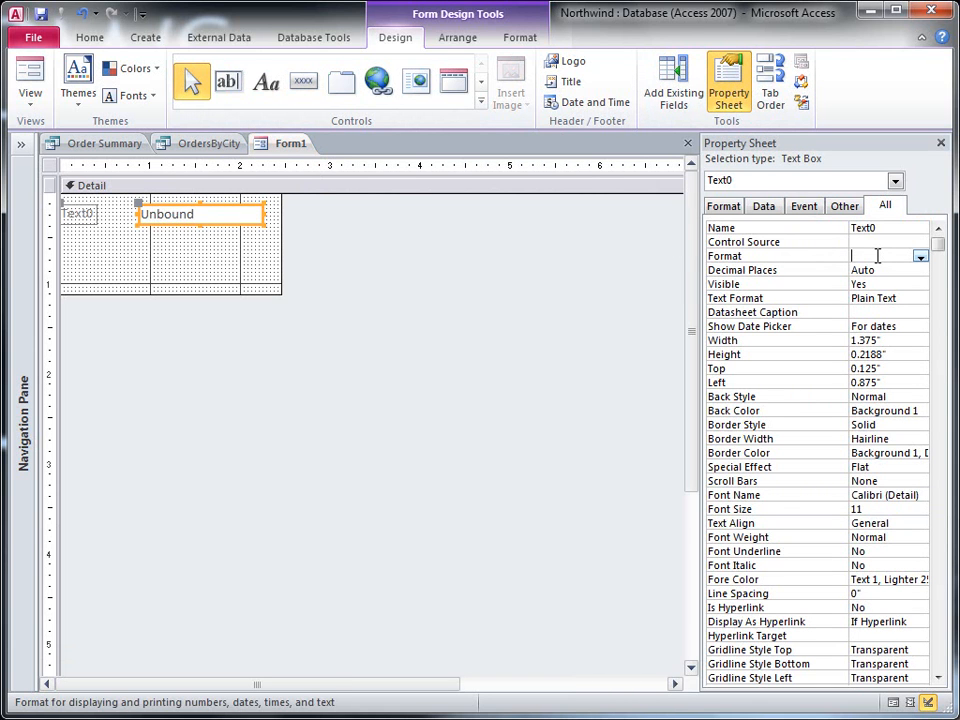
{"action": "type", "text": "General Date"}
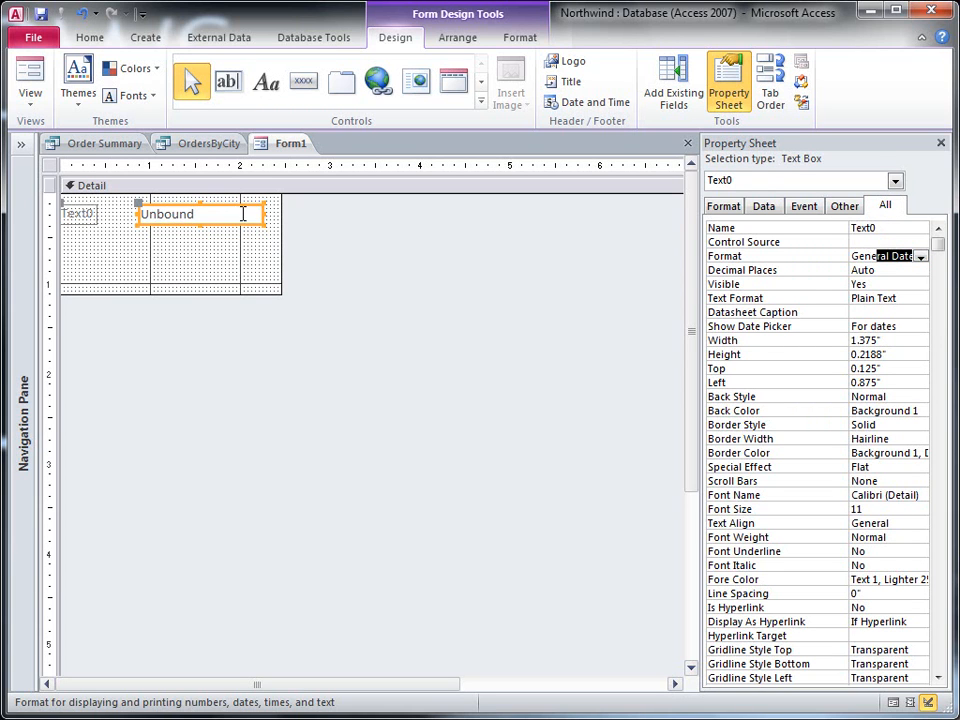
{"action": "double_click", "coordinate": [873, 229]}
{"action": "type", "text": "Start Date"}
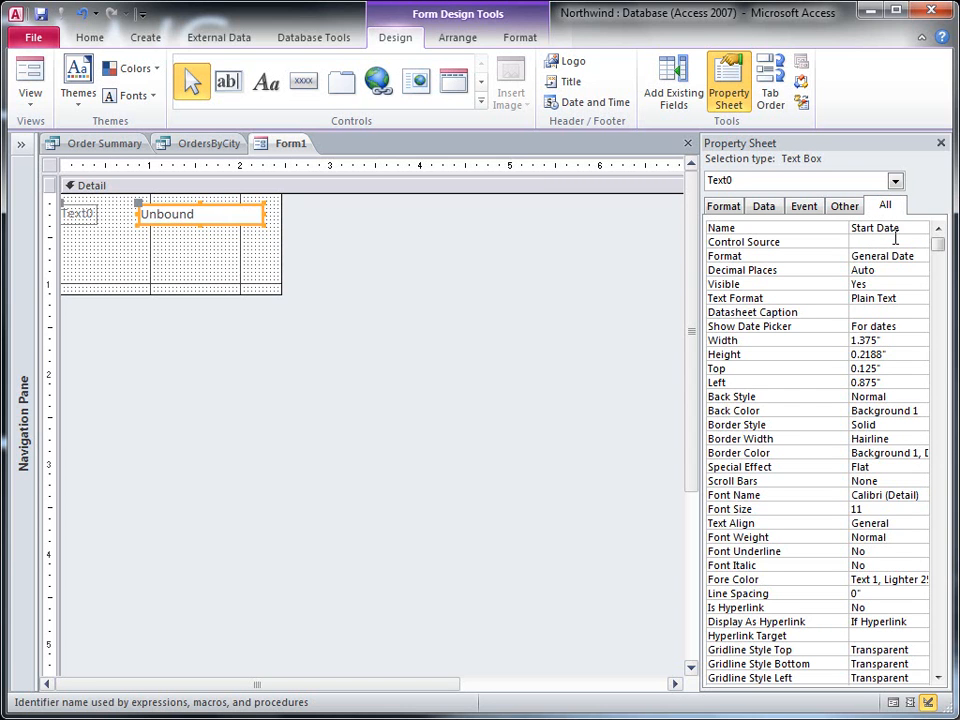
Change the caption of the text box's label to Start Date
{"action": "left_click", "coordinate": [79, 214]}
{"action": "double_click", "coordinate": [79, 214]}
{"action": "type", "text": "Start Date"}
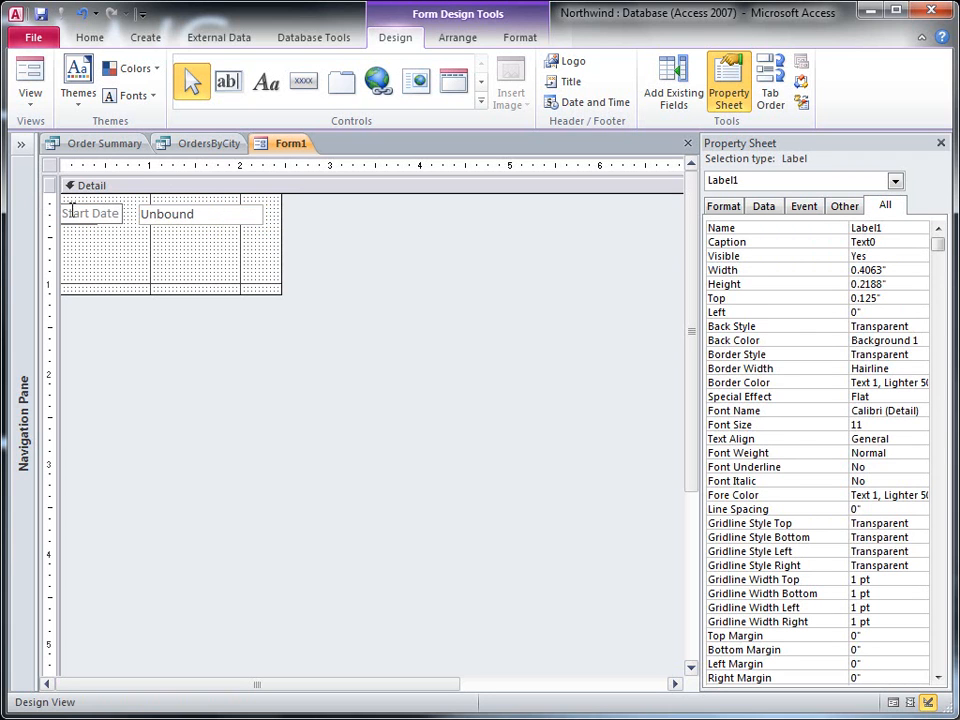
{"action": "left_click", "coordinate": [85, 241]}
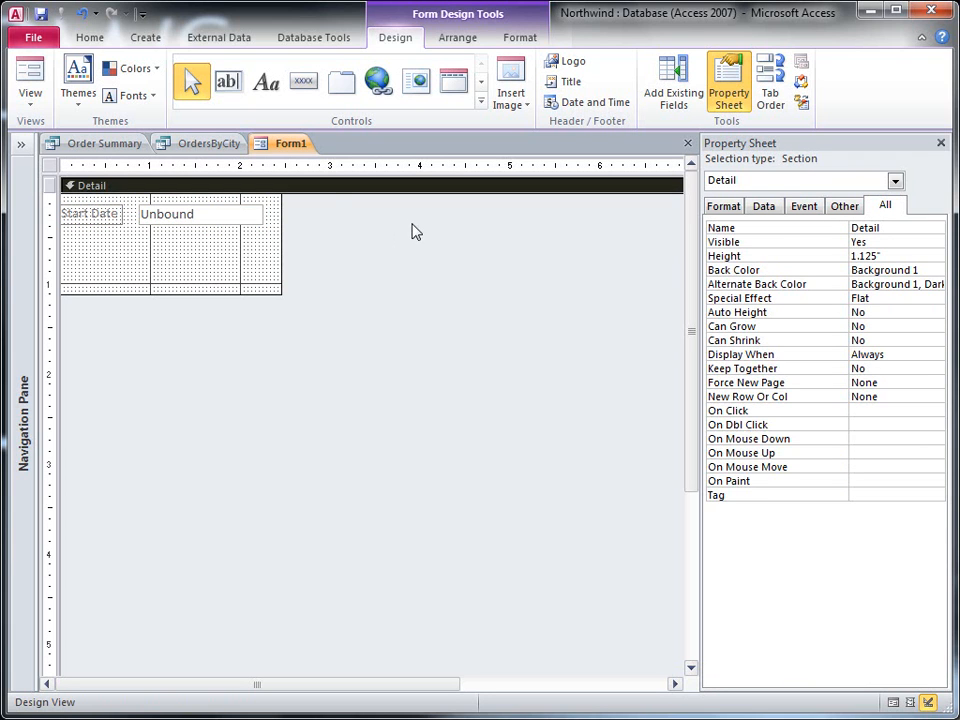
Add a second text box about 1.4 inches wide below the first, formatted as General Date and named End Date
{"action": "left_click", "coordinate": [228, 81]}
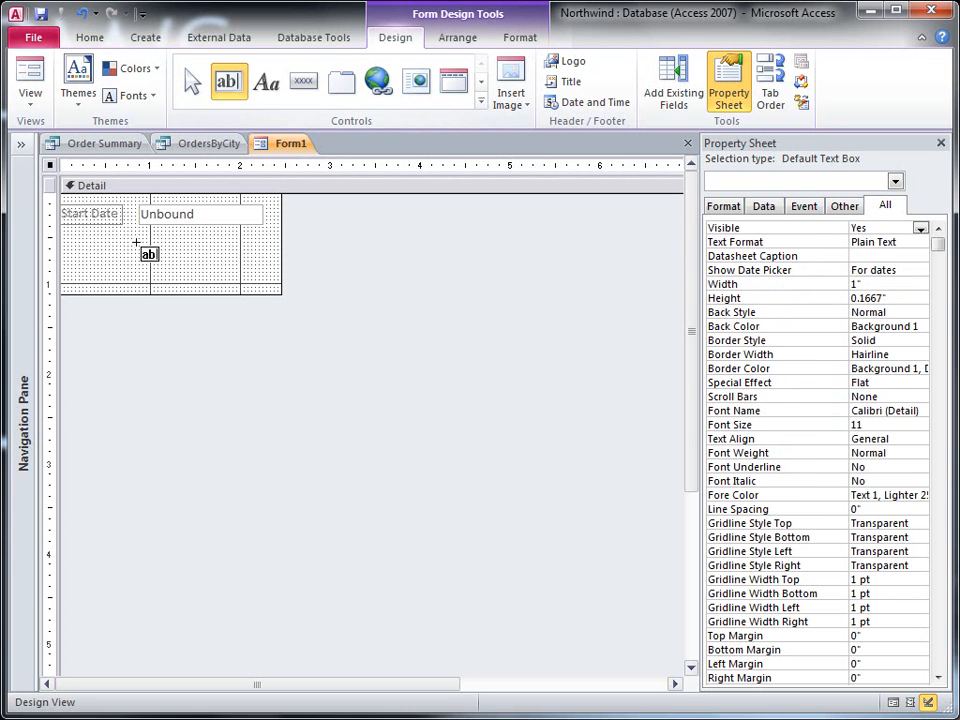
{"action": "left_click_drag", "start_coordinate": [139, 243], "coordinate": [264, 262]}
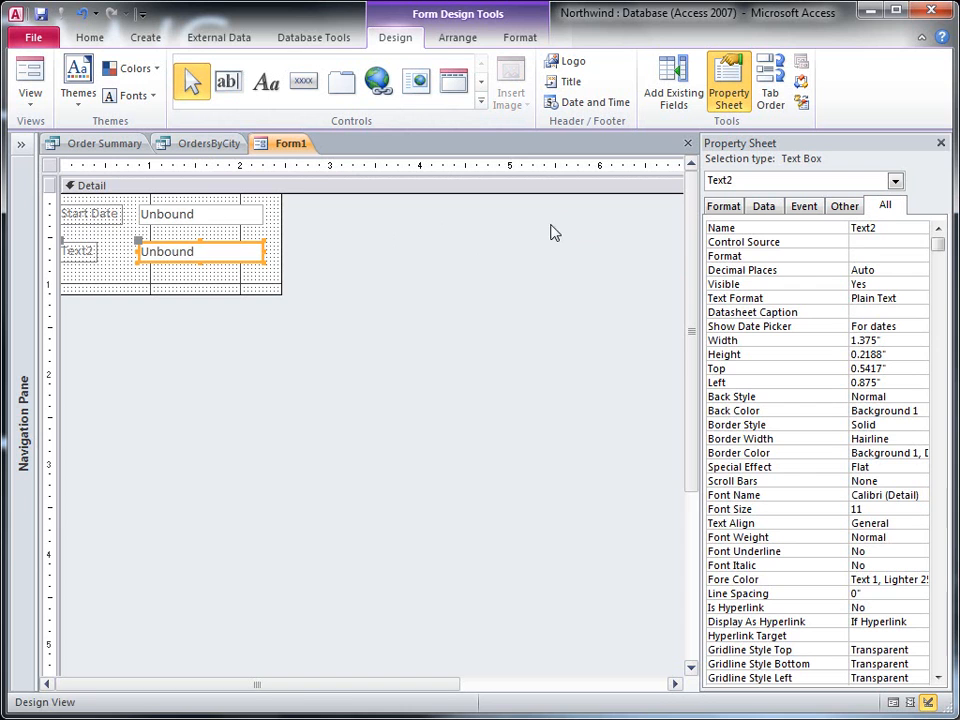
{"action": "left_click", "coordinate": [876, 253]}
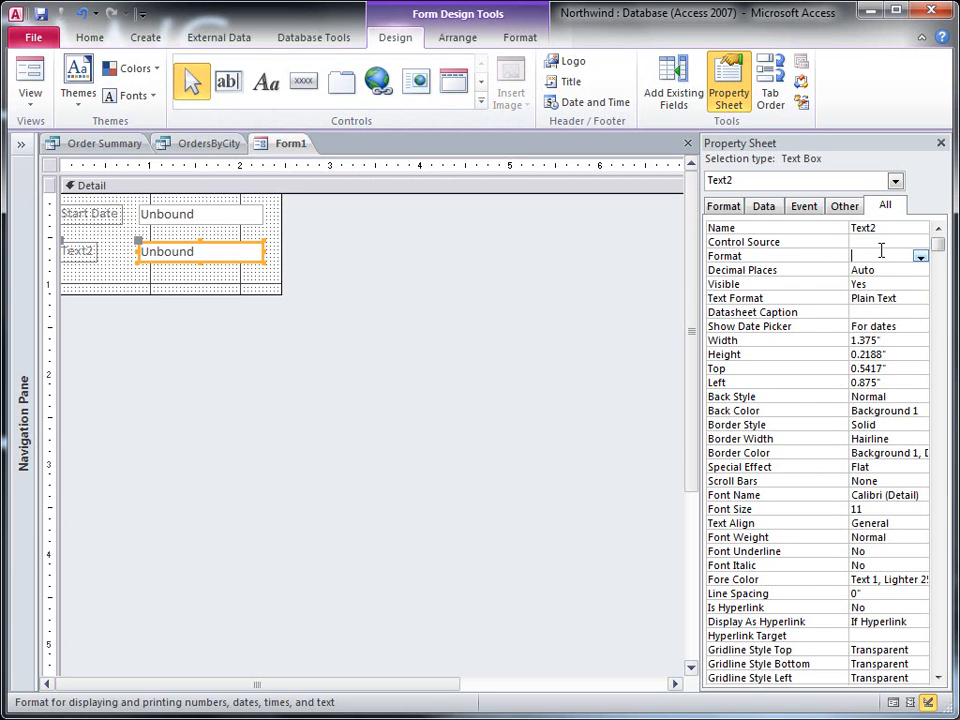
{"action": "type", "text": "General Date"}
{"action": "double_click", "coordinate": [879, 226]}
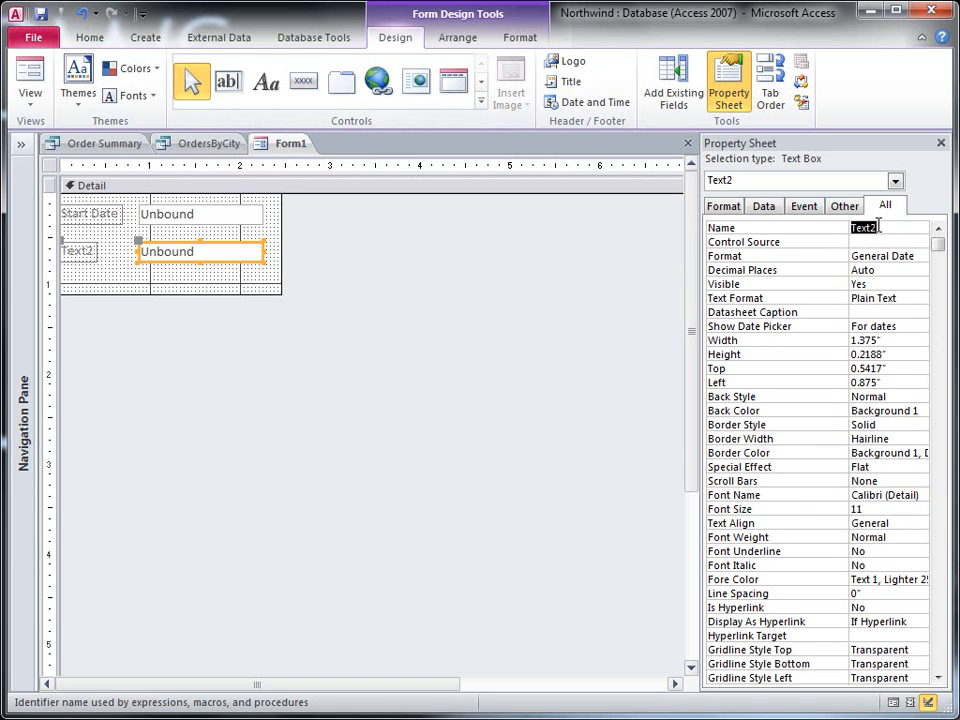
{"action": "type", "text": "End Date"}
Change the caption of the second text box's label to End Date
{"action": "left_click", "coordinate": [79, 253]}
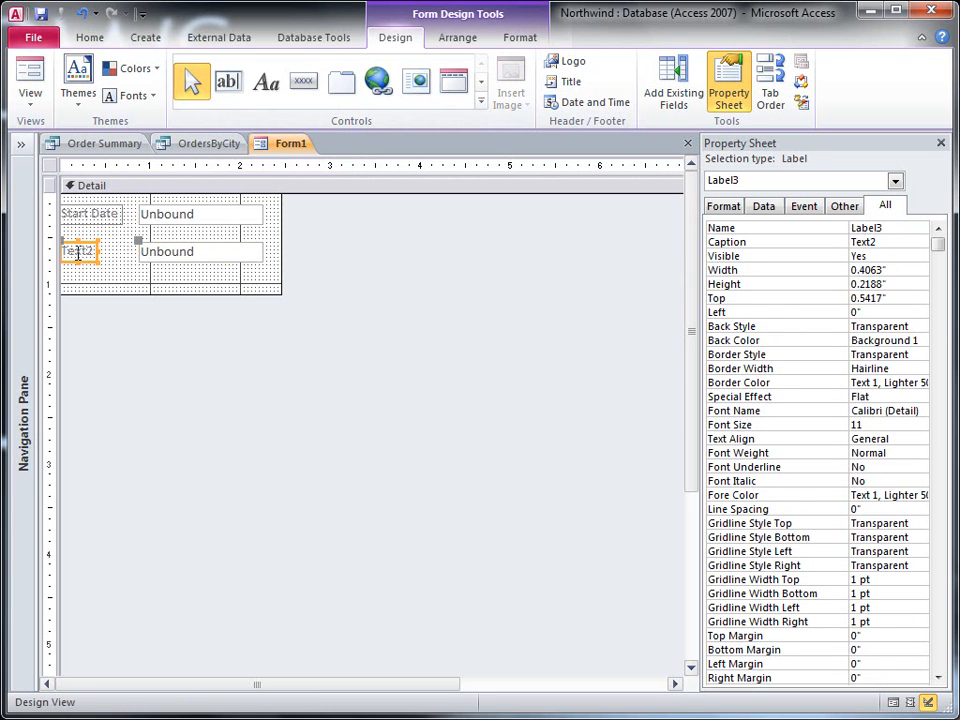
{"action": "double_click", "coordinate": [78, 253]}
{"action": "type", "text": "End Date"}
{"action": "left_click", "coordinate": [86, 272]}
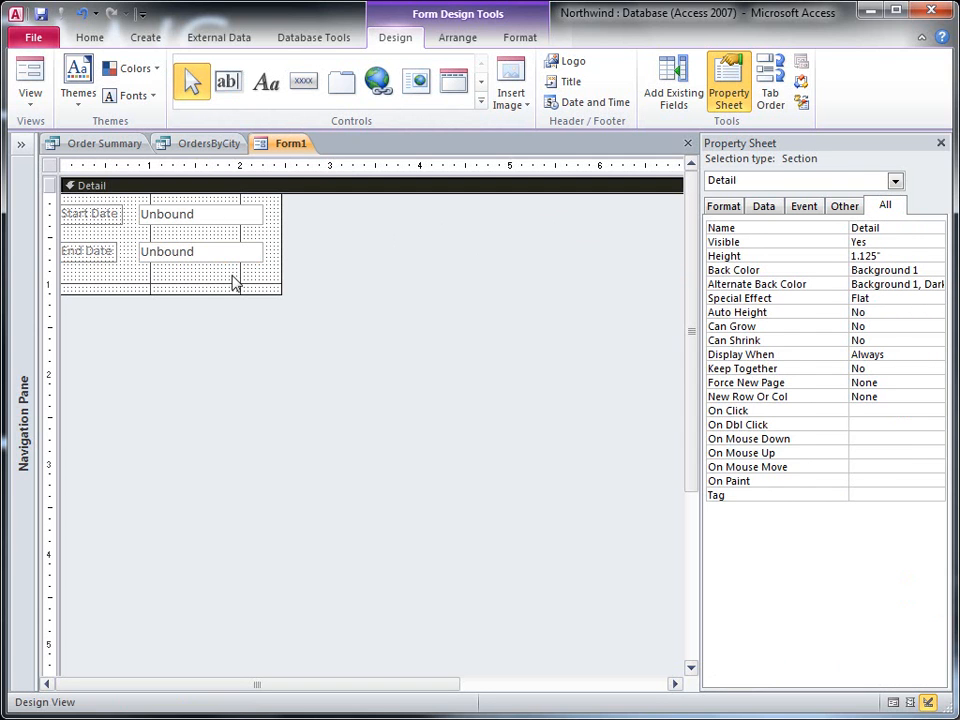
Save the form as DateRange
{"action": "right_click", "coordinate": [291, 151]}
{"action": "left_click", "coordinate": [337, 163]}
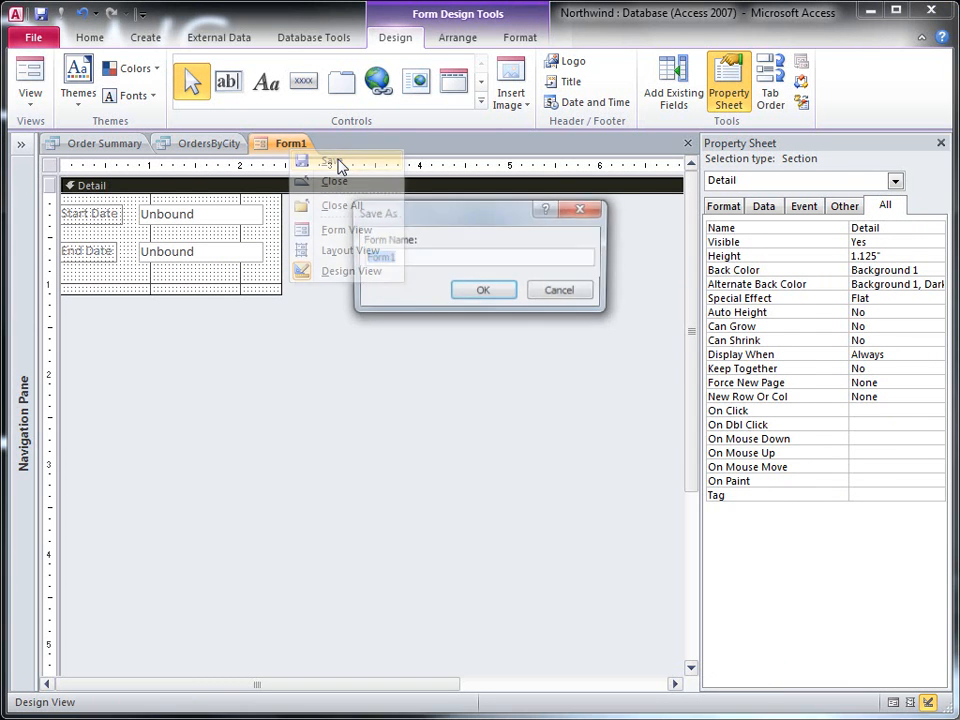
{"action": "type", "text": "DateRange"}
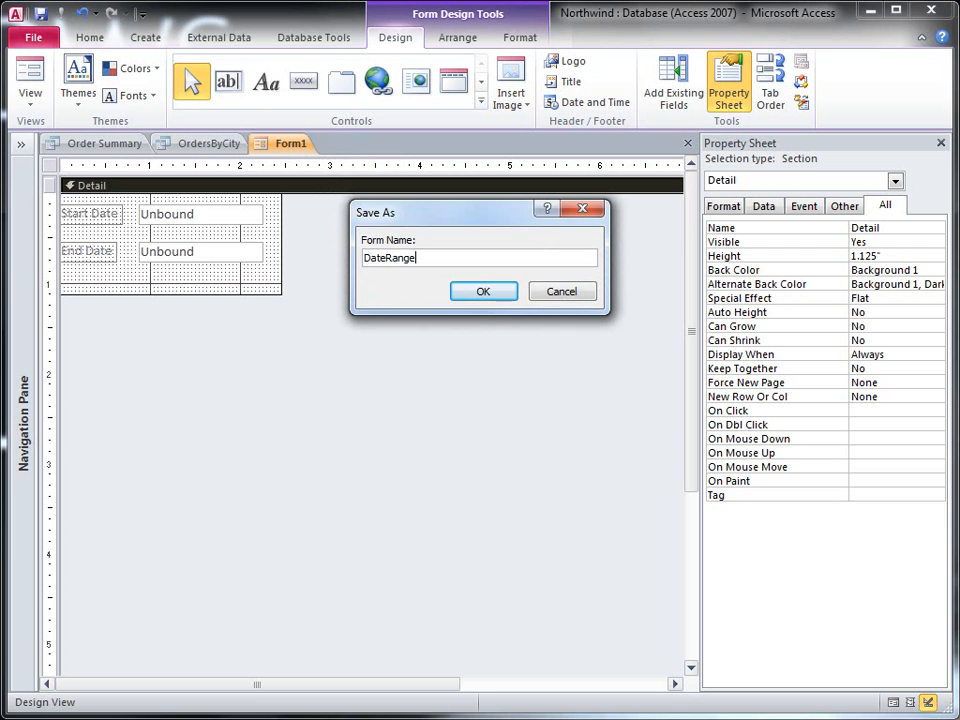
{"action": "left_click", "coordinate": [503, 292]}
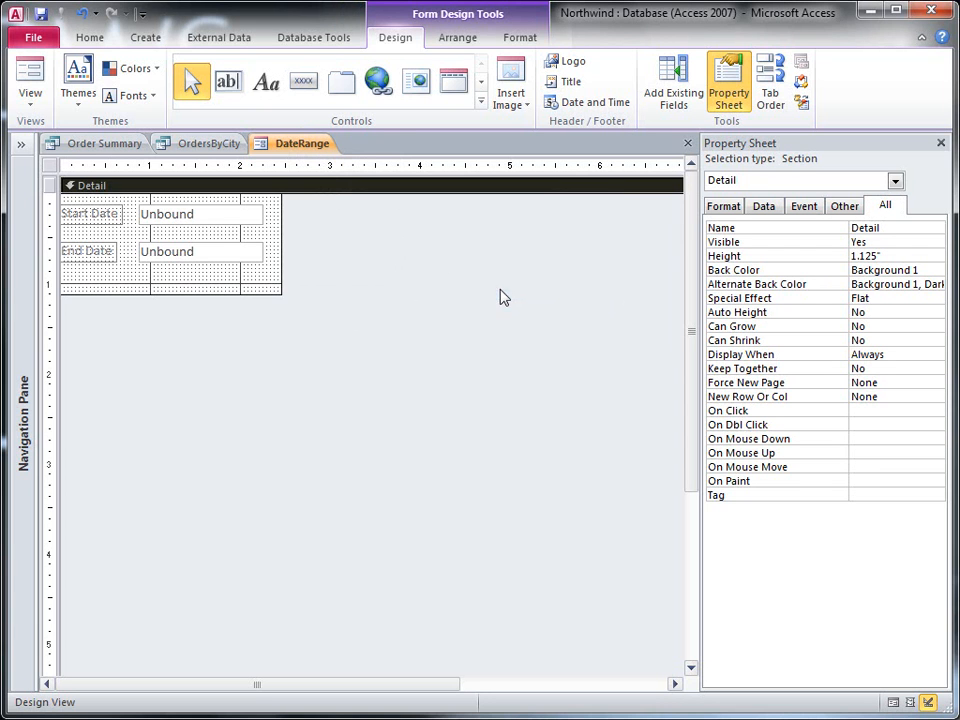
Insert [Forms]![DateRange]! before [Start Date] in the Order Date criteria of the OrdersByCity query
{"action": "left_click", "coordinate": [197, 145]}
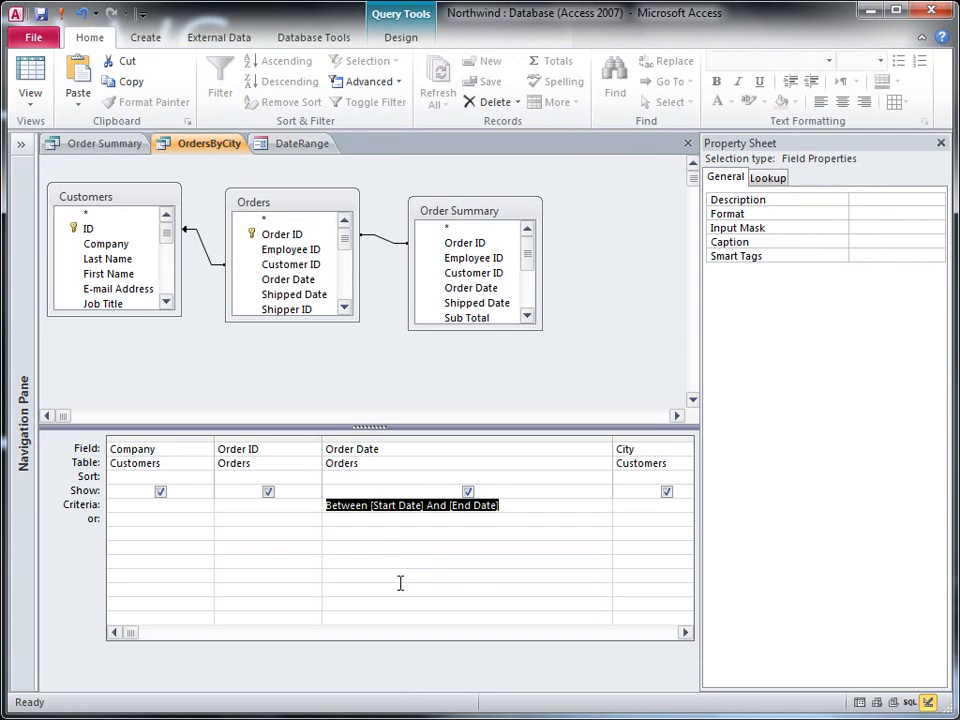
{"action": "left_click_drag", "start_coordinate": [369, 505], "coordinate": [395, 505]}
{"action": "key", "text": "Right"}
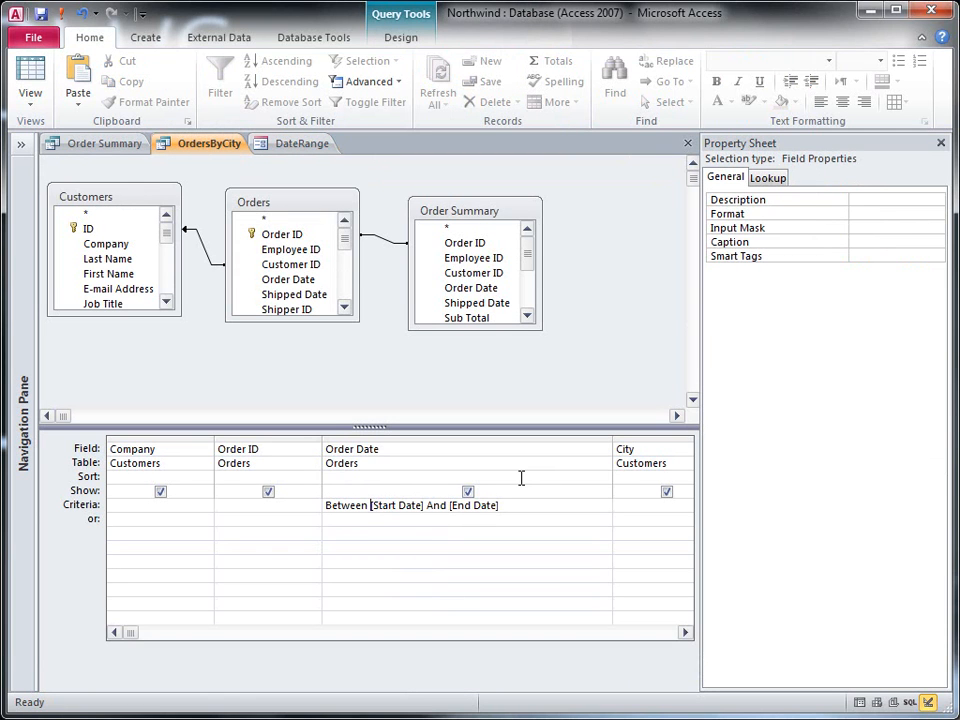
{"action": "type", "text": "("}
{"action": "type", "text": "F"}
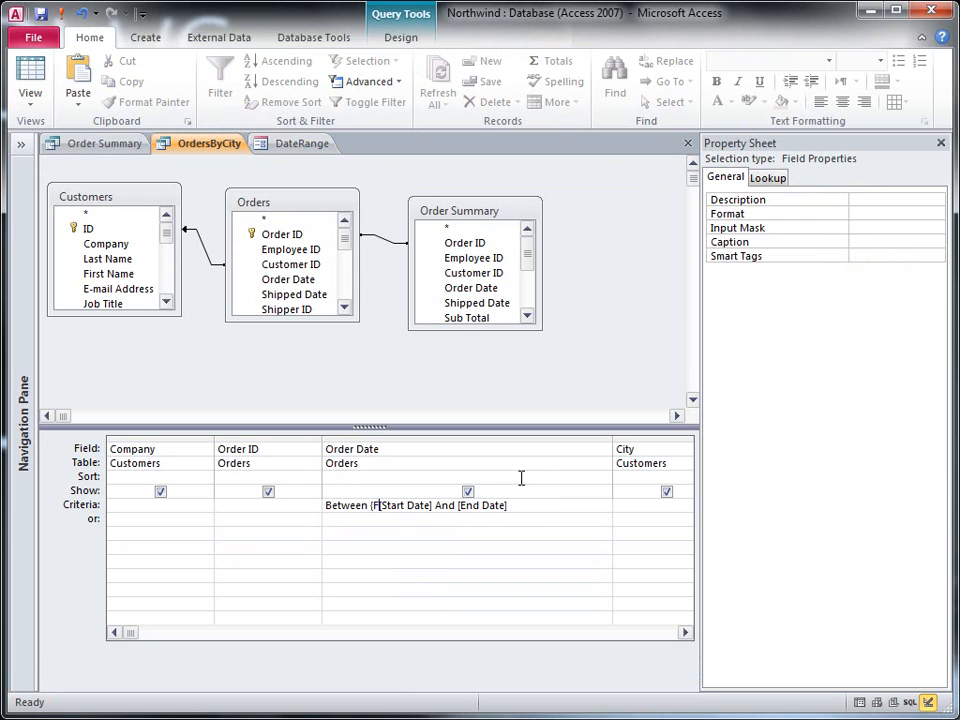
{"action": "key", "text": "BackSpace"}
{"action": "key", "text": "BackSpace"}
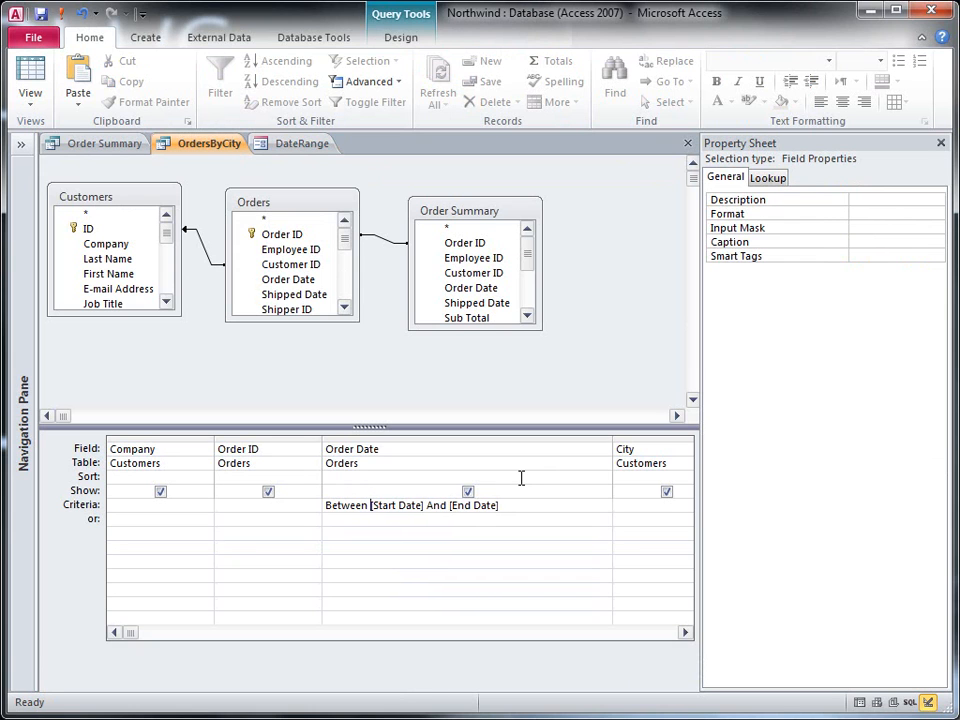
{"action": "type", "text": "[Fo"}
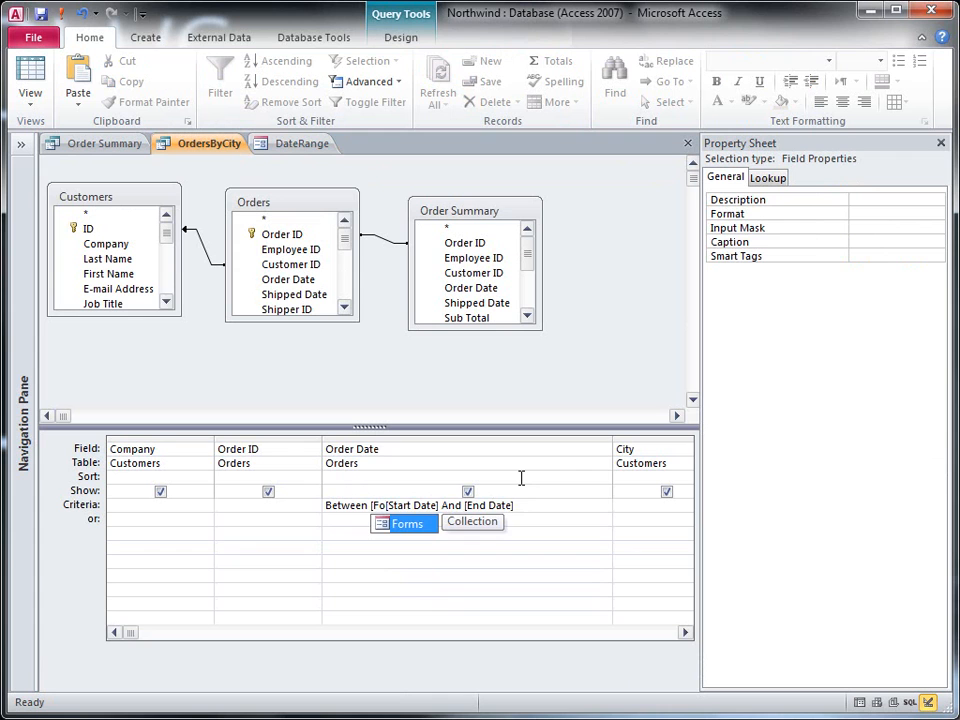
{"action": "key", "text": "Tab"}
{"action": "type", "text": "!"}
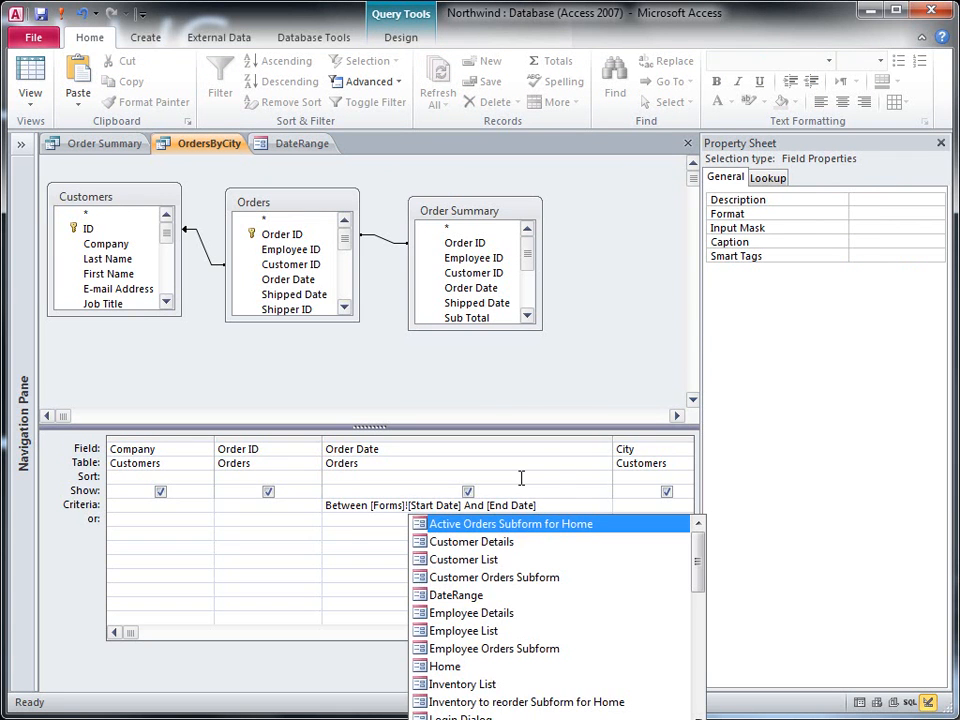
{"action": "left_click", "coordinate": [432, 595]}
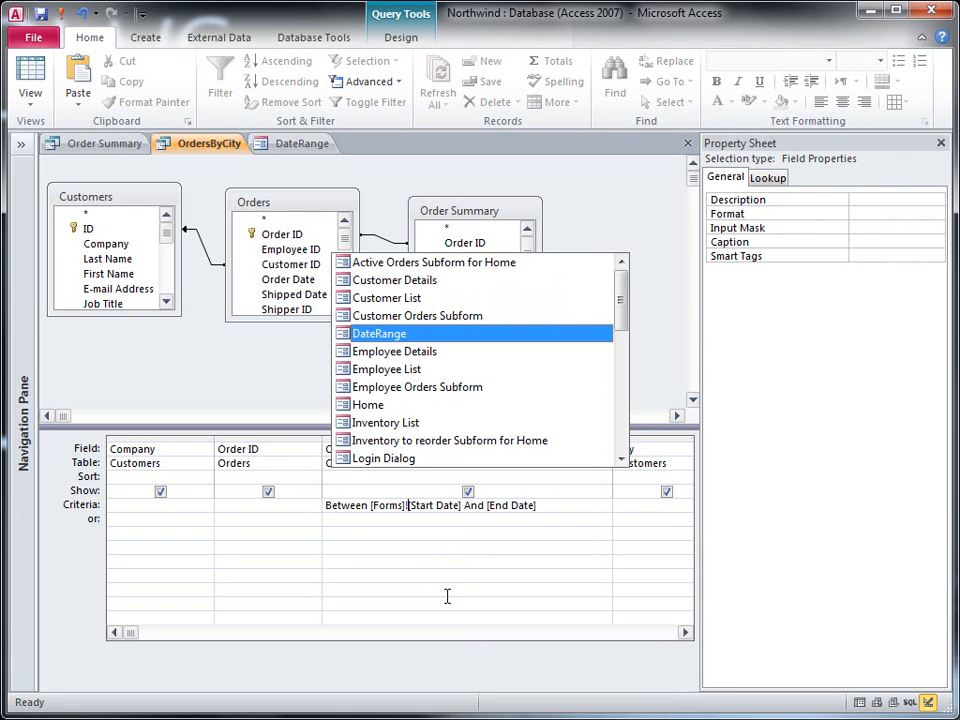
{"action": "key", "text": "Tab"}
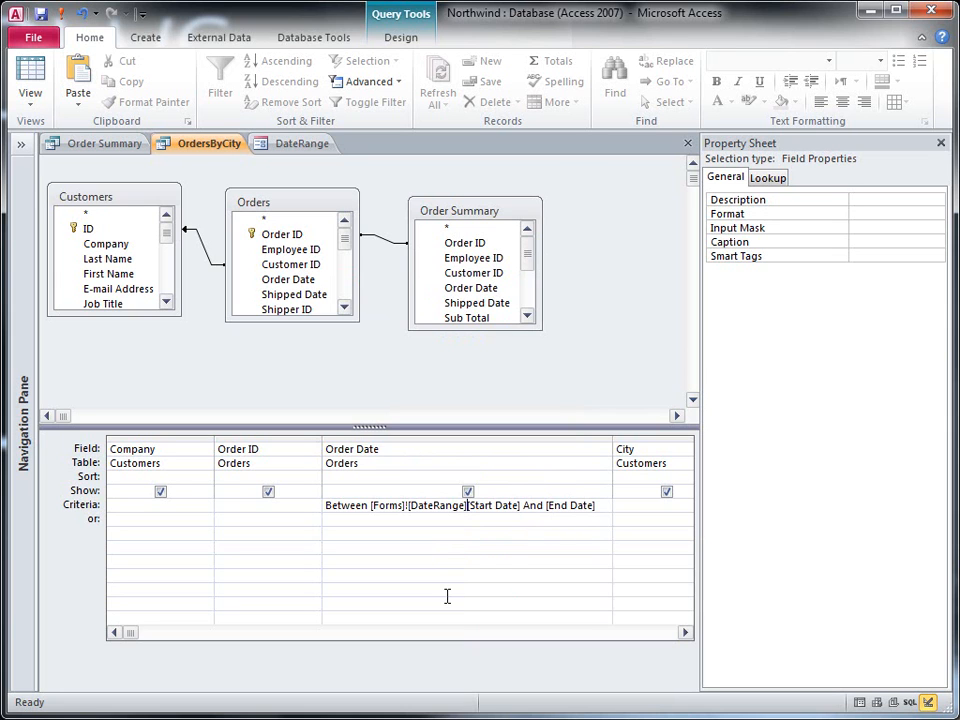
{"action": "type", "text": "!"}
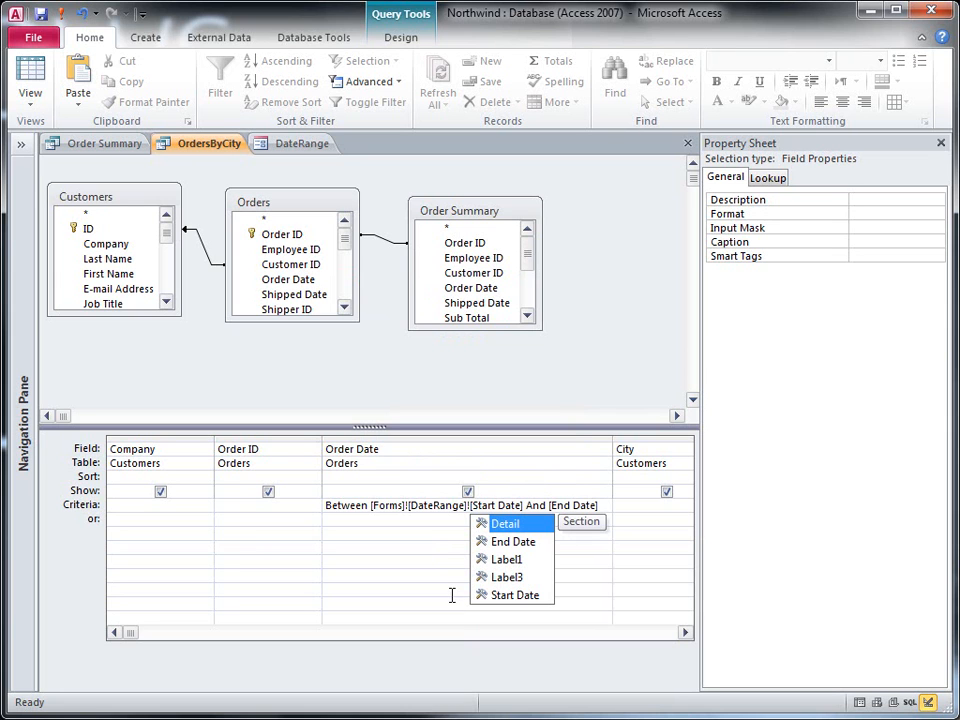
Insert a copy of [Forms]![DateRange]! before [End Date] in the Order Date criteria of the OrdersByCity query
{"action": "left_click", "coordinate": [426, 521]}
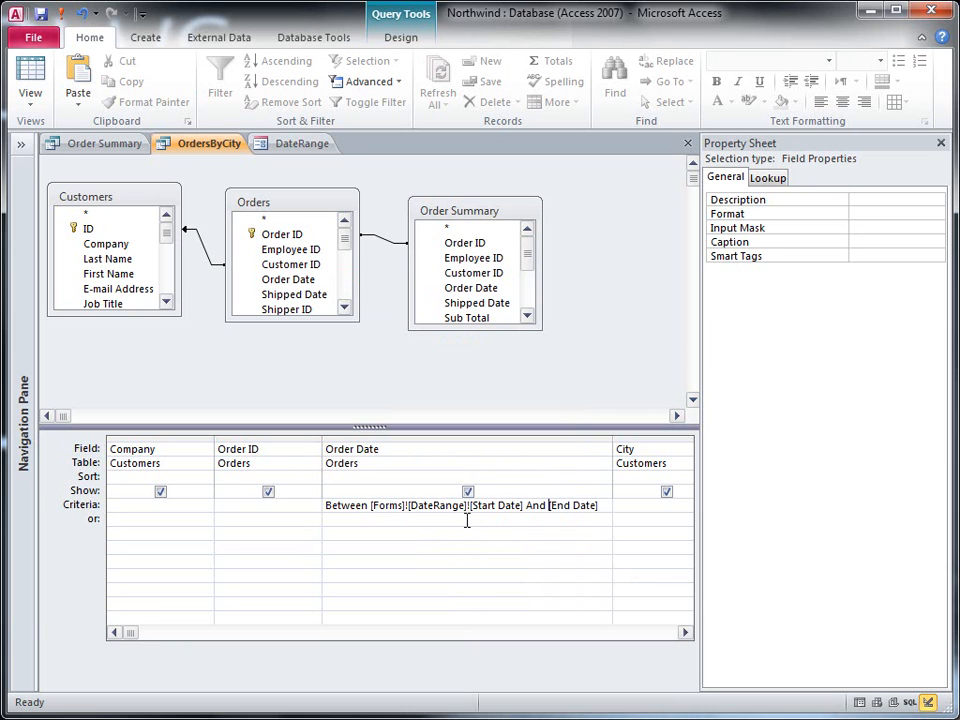
{"action": "left_click_drag", "start_coordinate": [471, 505], "coordinate": [370, 496]}
{"action": "key", "text": "ctrl+c"}
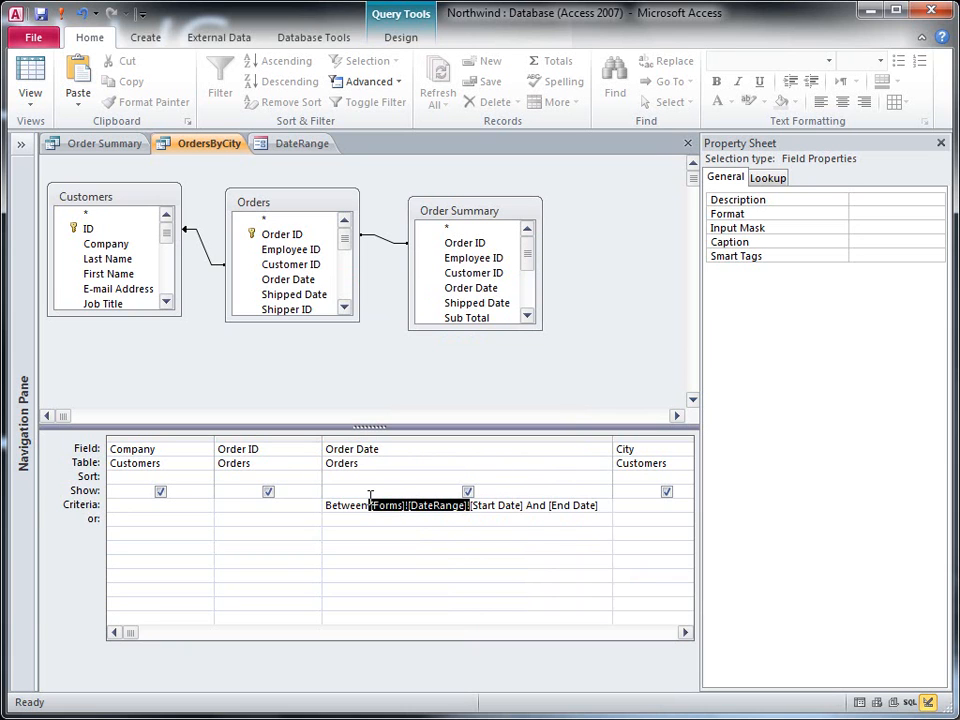
{"action": "left_click", "coordinate": [548, 506]}
{"action": "key", "text": "ctrl+v"}
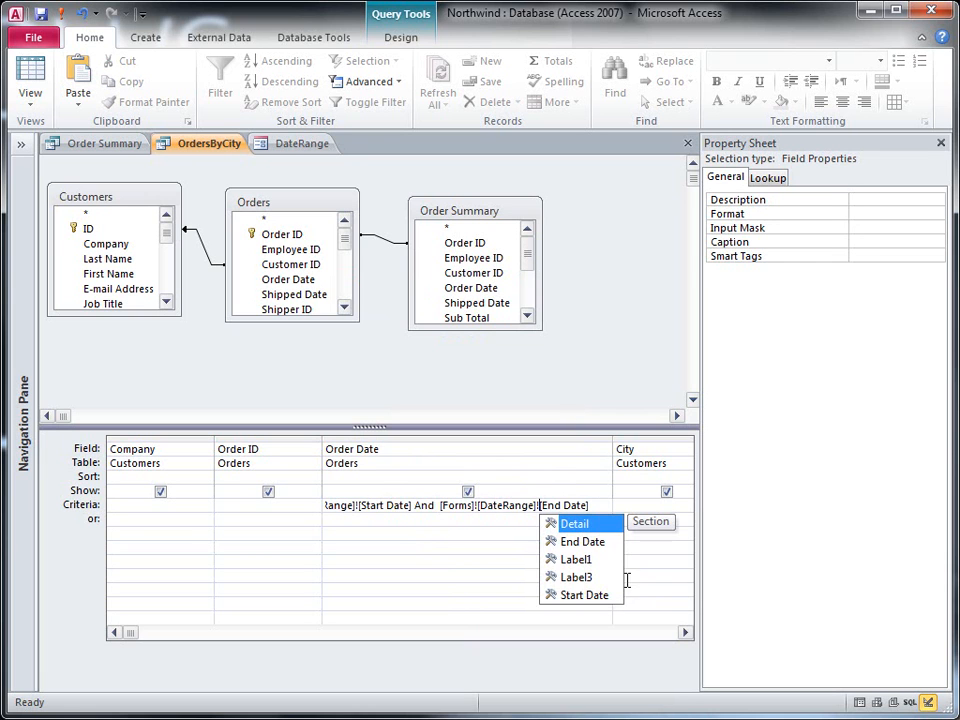
{"action": "left_click", "coordinate": [404, 522]}
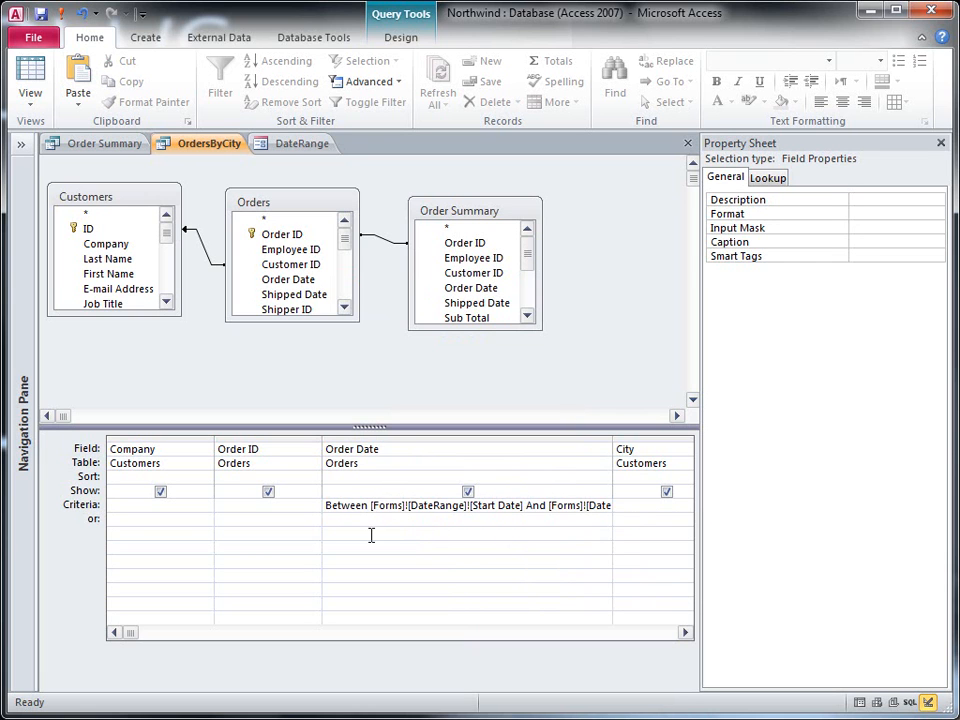
Copy the whole Order Date criteria from OrdersByCity into the Order Date criteria of the Order Summary query
{"action": "left_click", "coordinate": [317, 505]}
{"action": "right_click", "coordinate": [349, 508]}
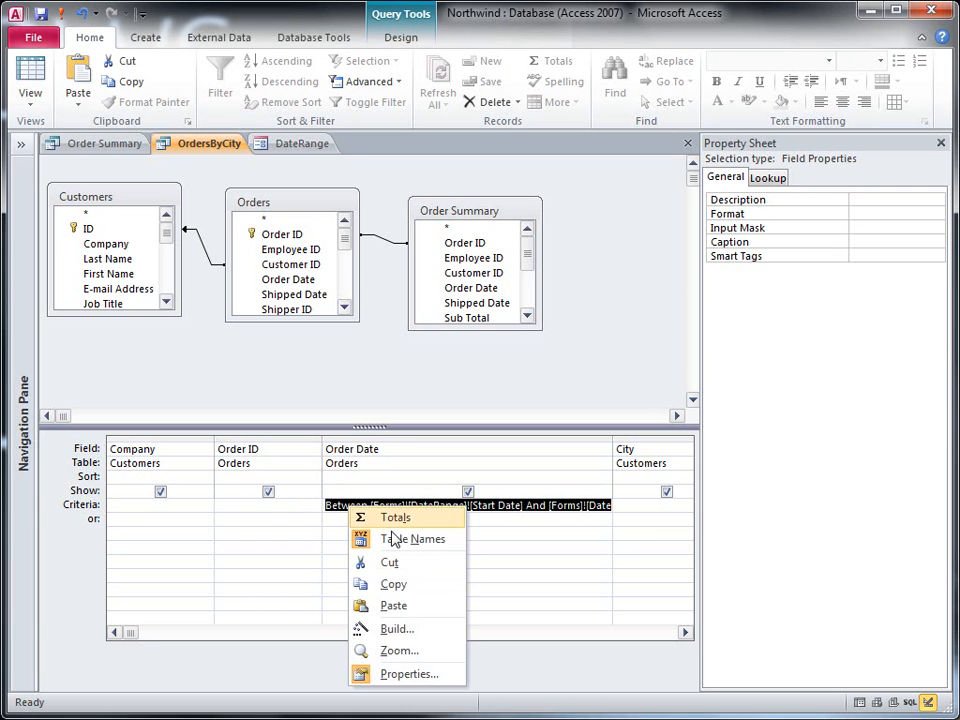
{"action": "left_click", "coordinate": [397, 582]}
{"action": "left_click", "coordinate": [112, 145]}
{"action": "right_click", "coordinate": [448, 500]}
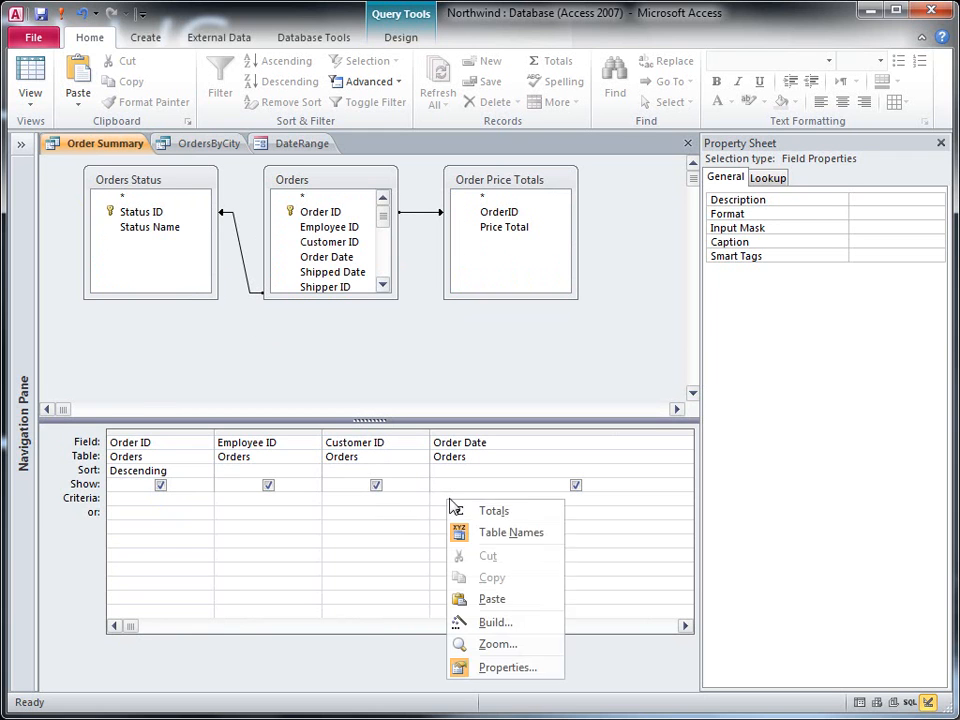
{"action": "left_click", "coordinate": [508, 601]}
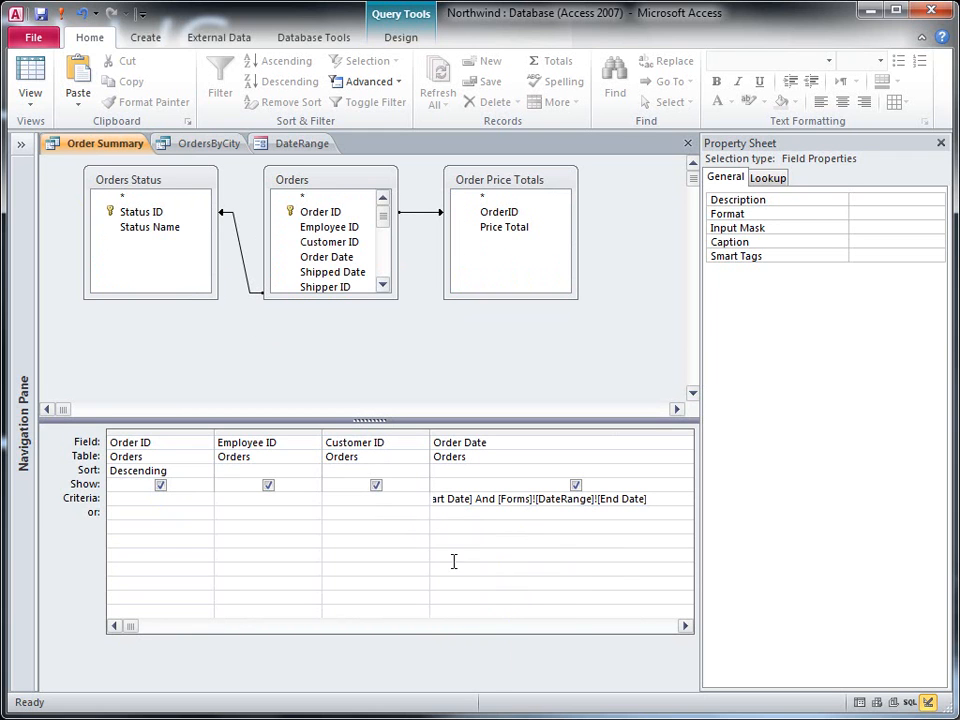
Show the DateRange form in Form view and enter 3/1/06 as the start date and 5/1/06 as the end date
{"action": "left_click", "coordinate": [318, 150]}
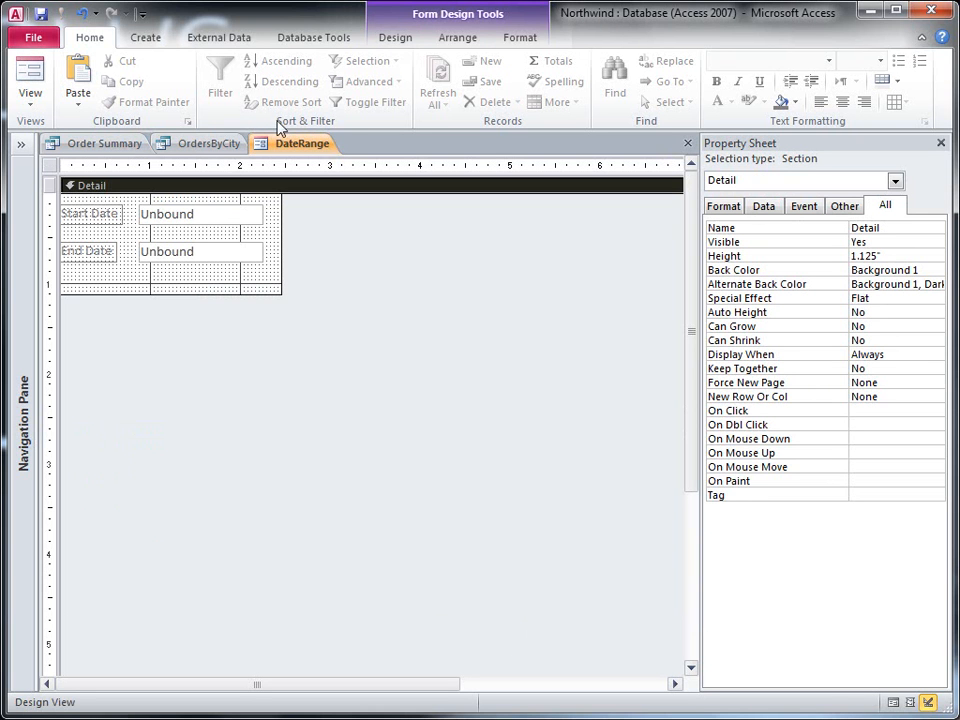
{"action": "left_click", "coordinate": [28, 78]}
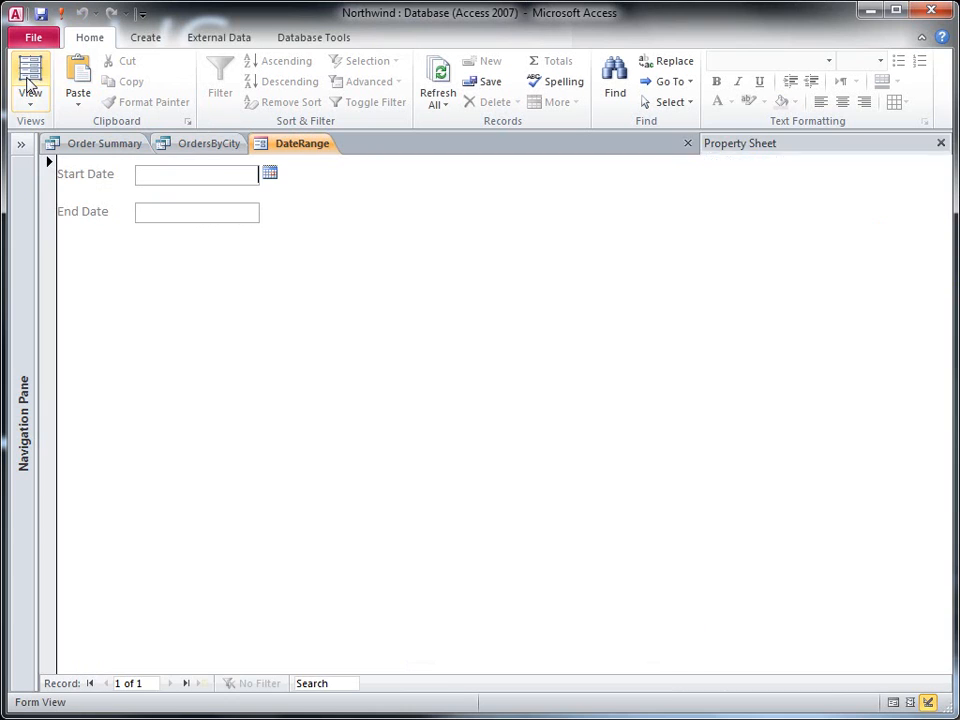
{"action": "left_click", "coordinate": [205, 180]}
{"action": "type", "text": "3/1/06"}
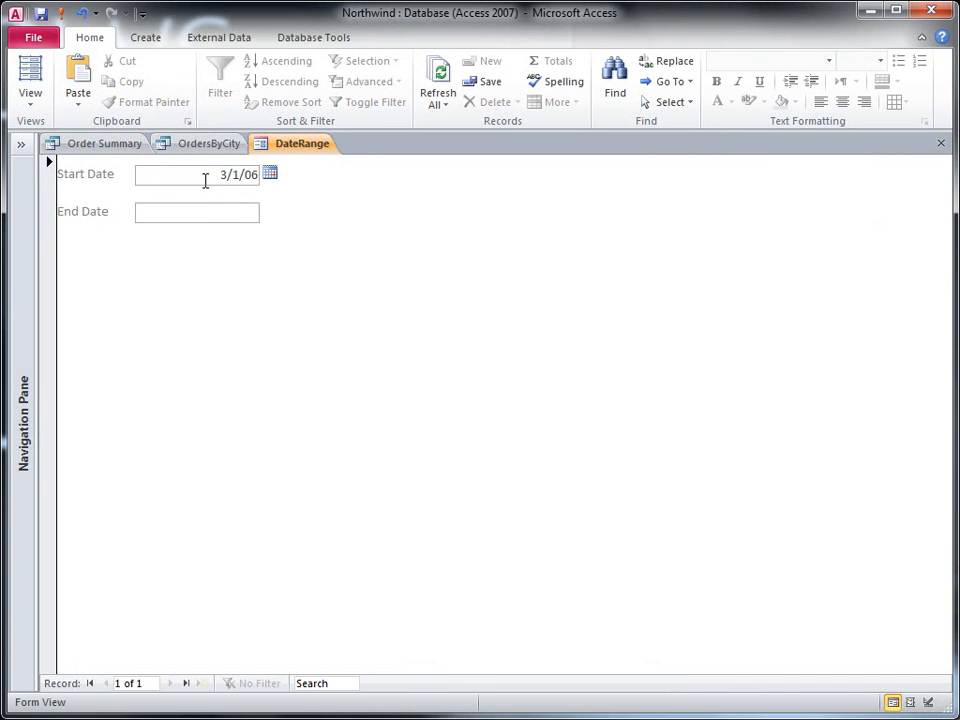
{"action": "left_click", "coordinate": [197, 216]}
{"action": "type", "text": "5/1/06"}
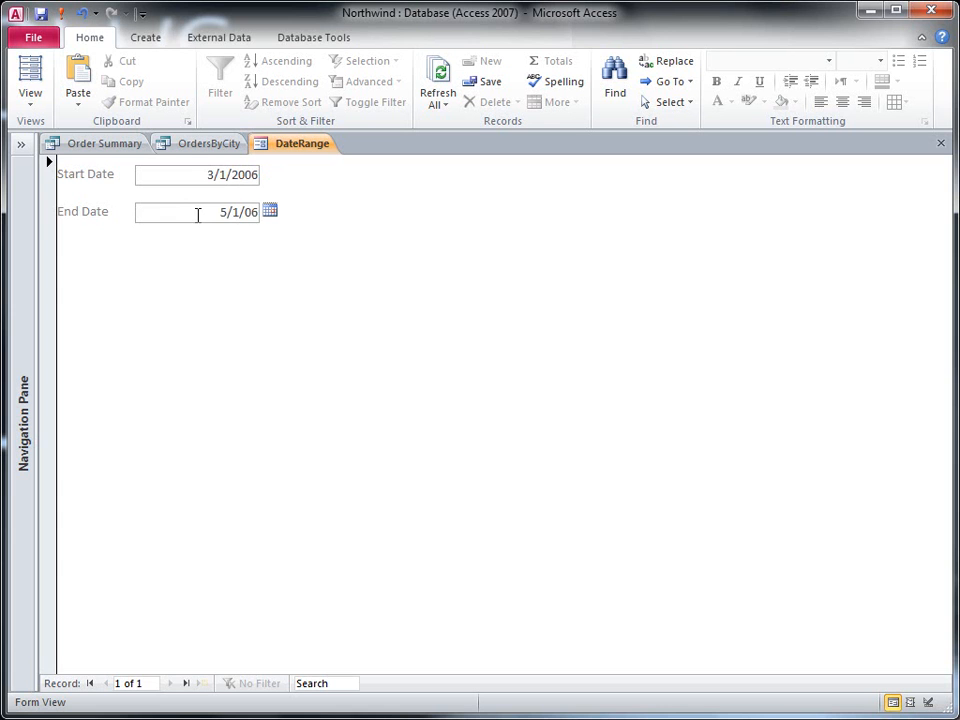
{"action": "left_click", "coordinate": [195, 178]}
Try to run the OrdersByCity query with the dates from the DateRange form
{"action": "left_click", "coordinate": [190, 145]}
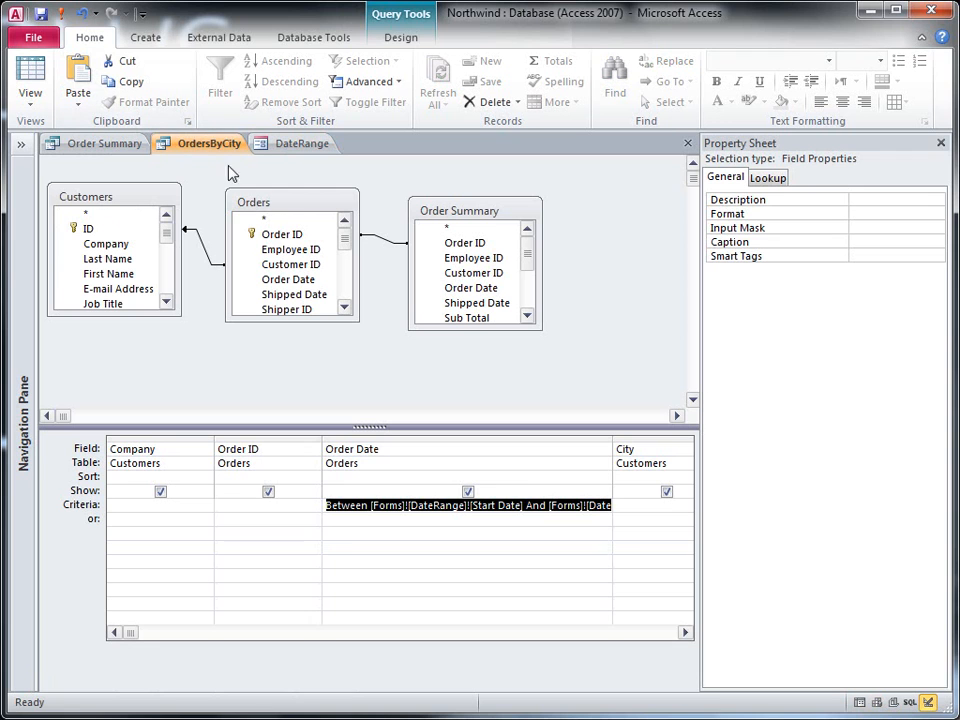
{"action": "left_click", "coordinate": [31, 72]}
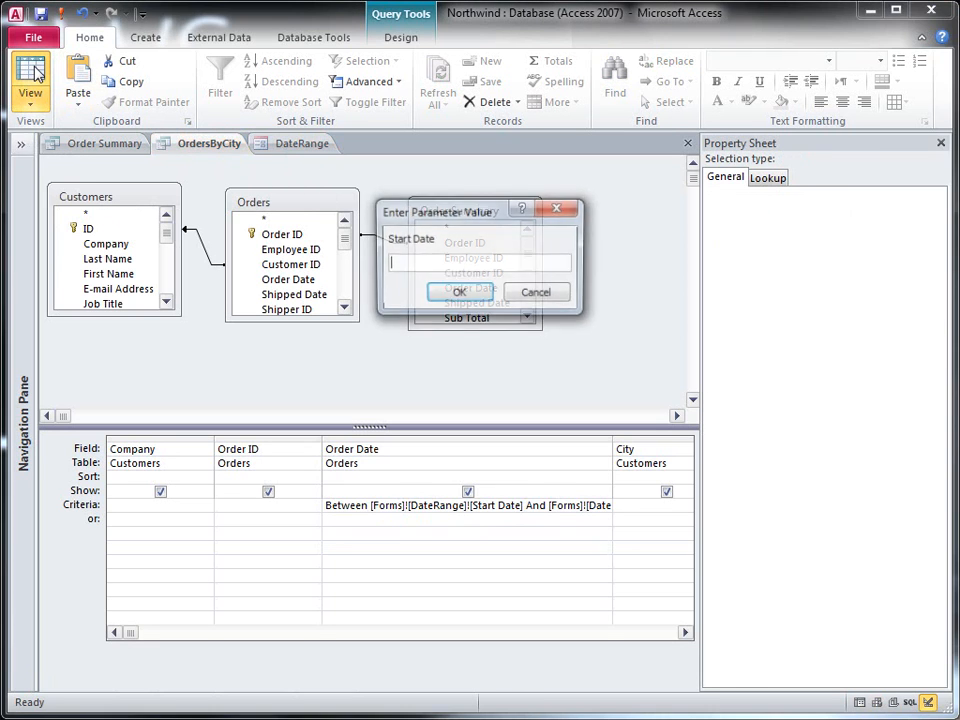
{"action": "left_click_drag", "start_coordinate": [484, 212], "coordinate": [316, 228]}
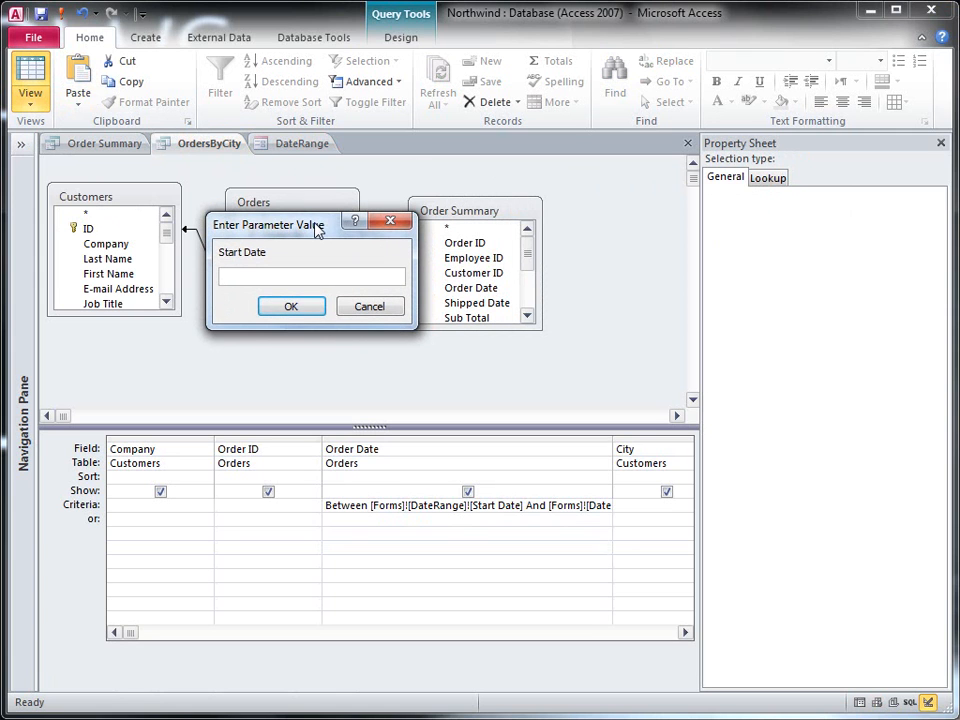
{"action": "left_click", "coordinate": [390, 311]}
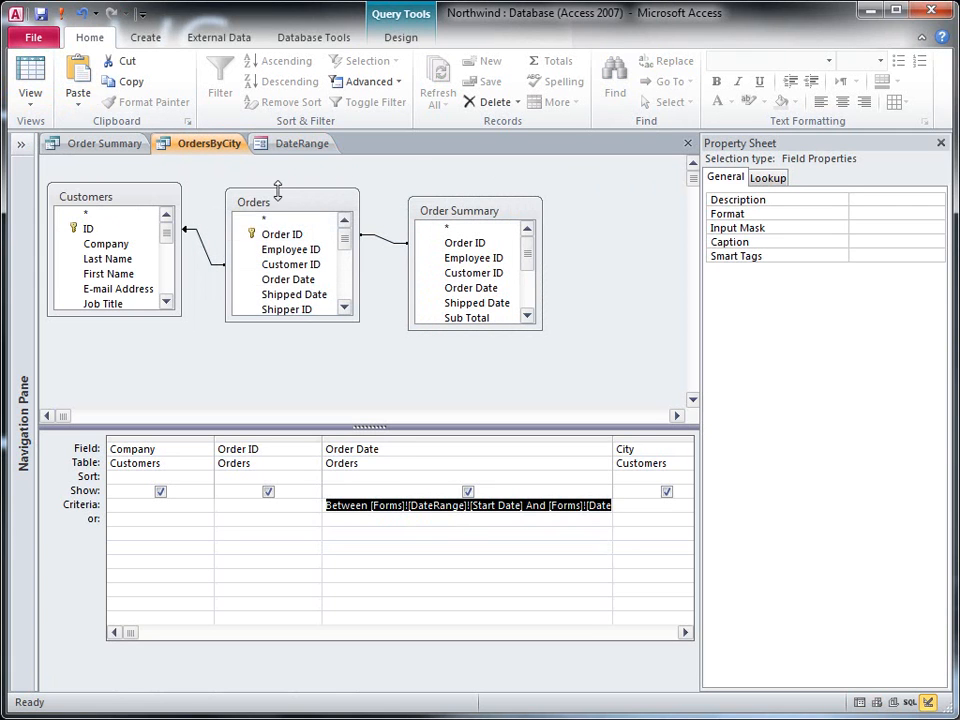
Delete the [Start Date] and [End Date] entries from the OrdersByCity query's parameters
{"action": "left_click", "coordinate": [404, 40]}
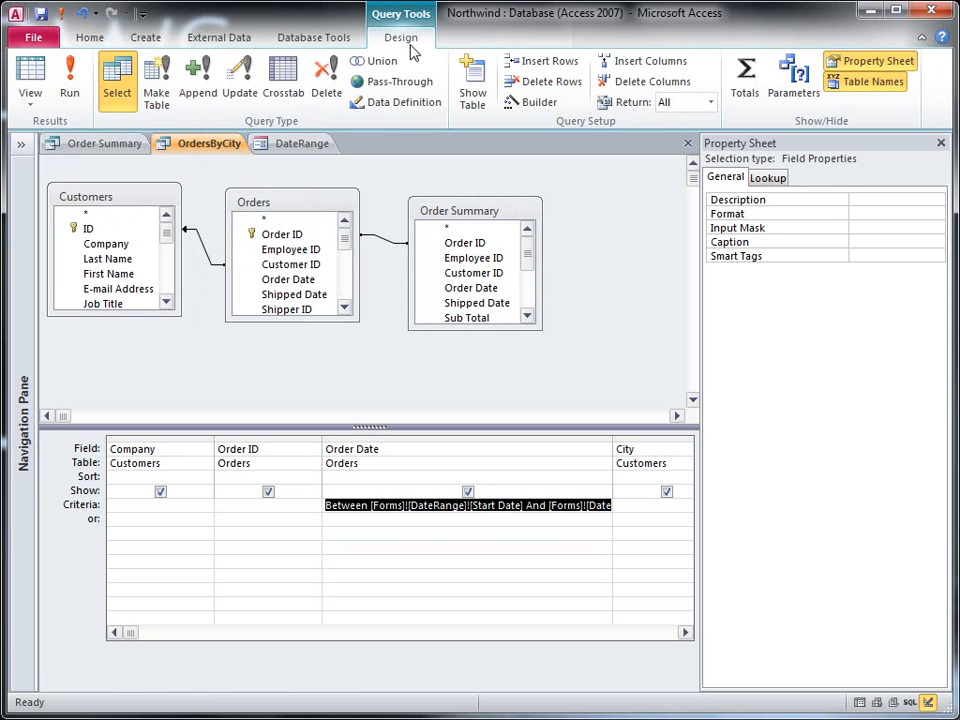
{"action": "left_click", "coordinate": [793, 80]}
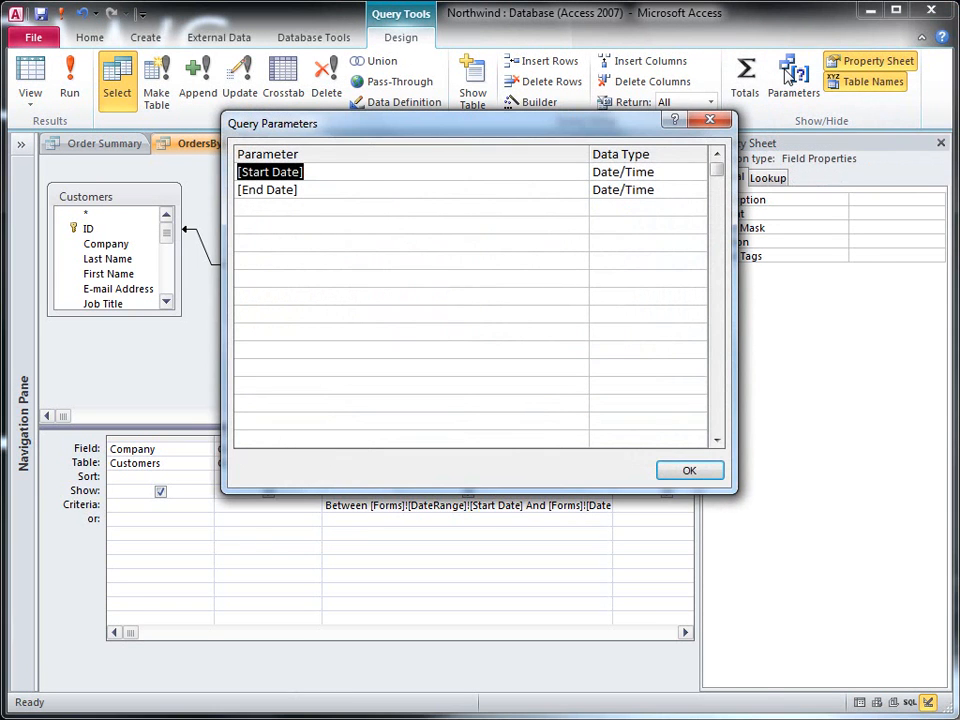
{"action": "left_click_drag", "start_coordinate": [383, 123], "coordinate": [446, 81]}
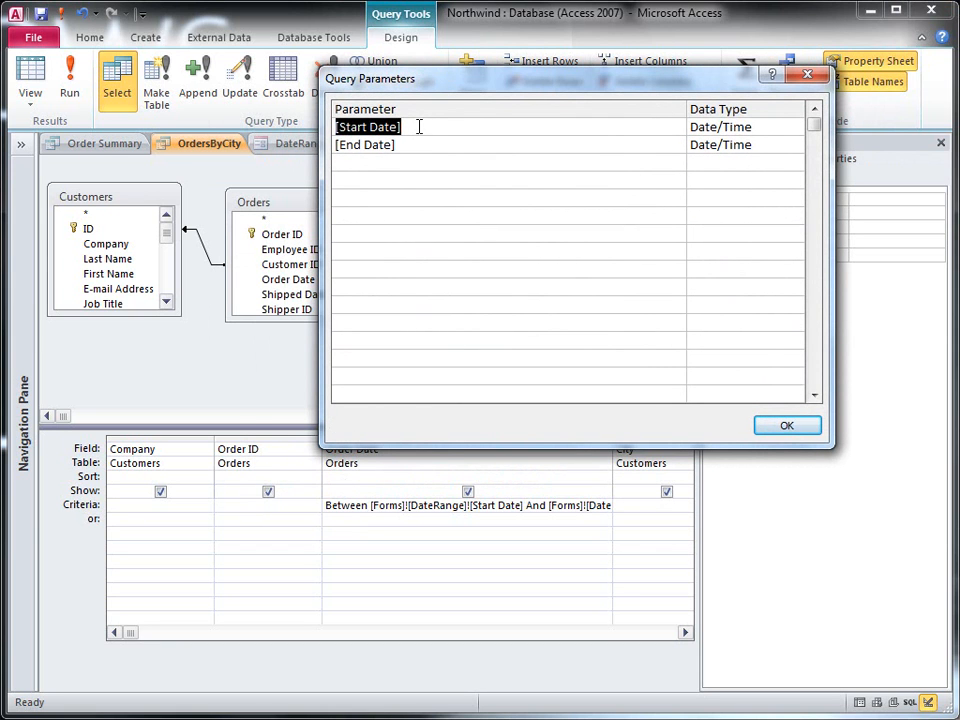
{"action": "key", "text": "Delete"}
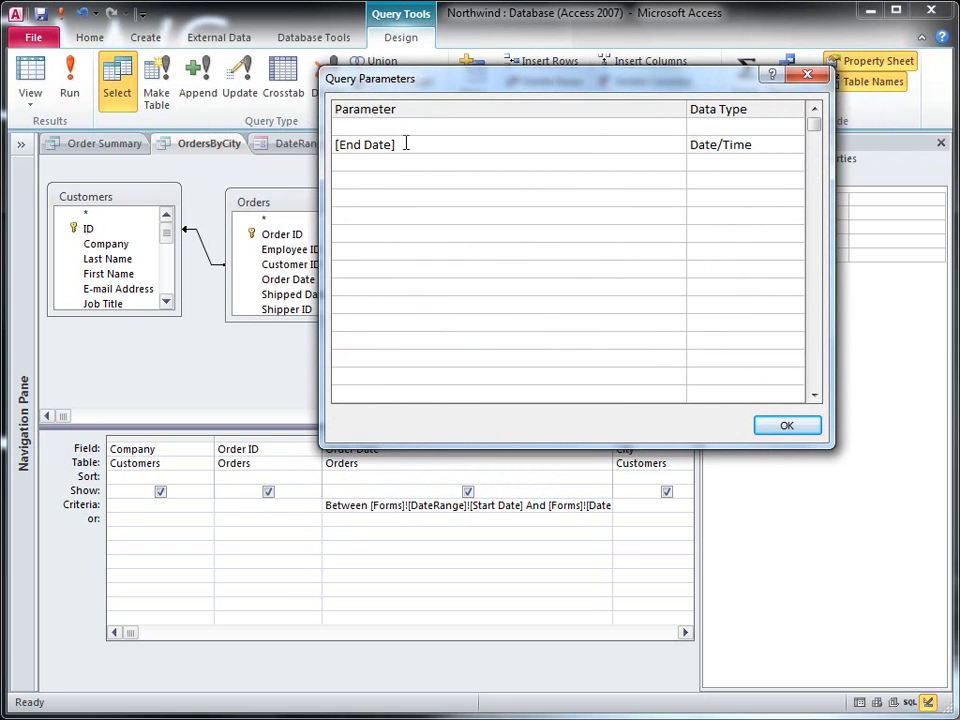
{"action": "key", "text": "shift+Left"}
{"action": "key", "text": "shift+Left"}
{"action": "key", "text": "shift+Left"}
{"action": "key", "text": "shift+Left"}
{"action": "key", "text": "shift+Left"}
{"action": "key", "text": "shift+Left"}
{"action": "key", "text": "shift+Left"}
{"action": "key", "text": "shift+Left"}
{"action": "key", "text": "shift+Left"}
{"action": "key", "text": "Delete"}
{"action": "left_click", "coordinate": [776, 428]}
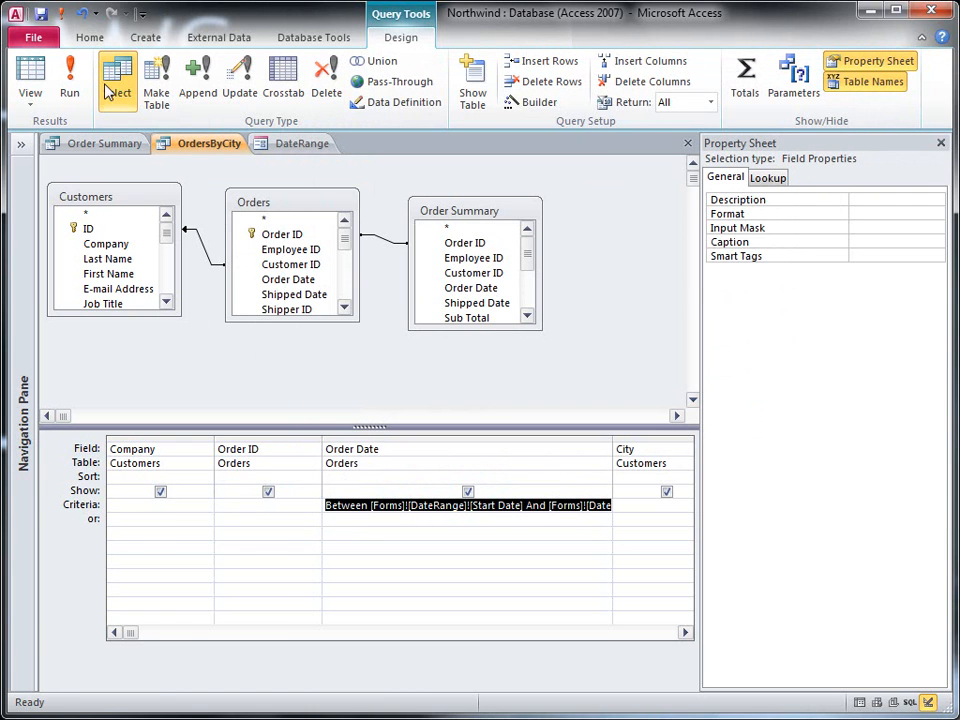
Display the results of the OrdersByCity and Order Summary queries, and return to the DateRange form
{"action": "left_click", "coordinate": [65, 75]}
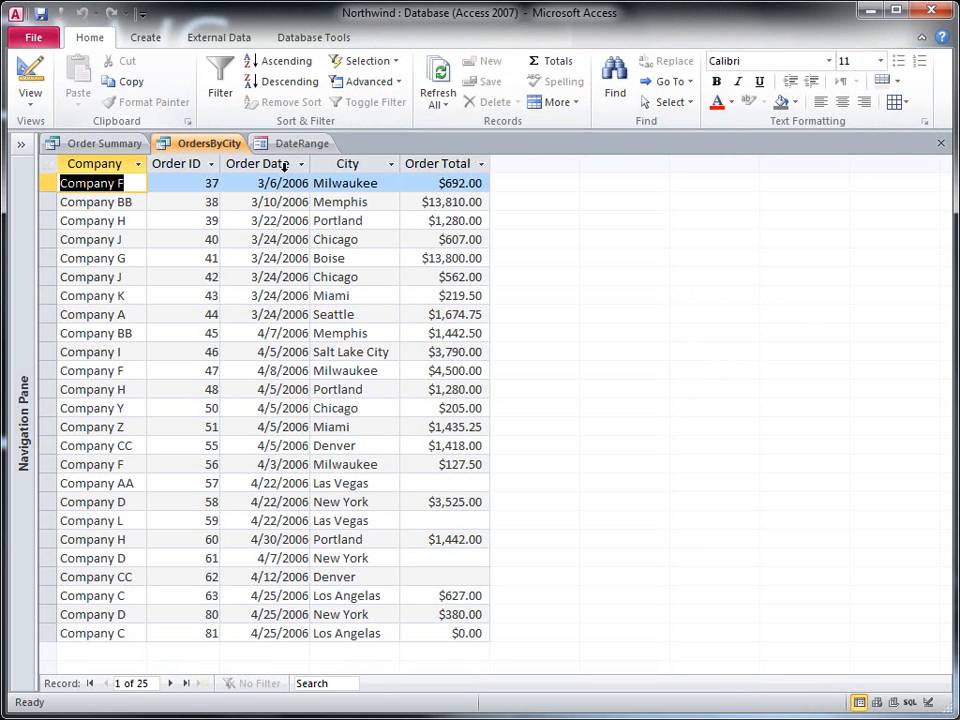
{"action": "left_click", "coordinate": [66, 142]}
{"action": "left_click", "coordinate": [20, 80]}
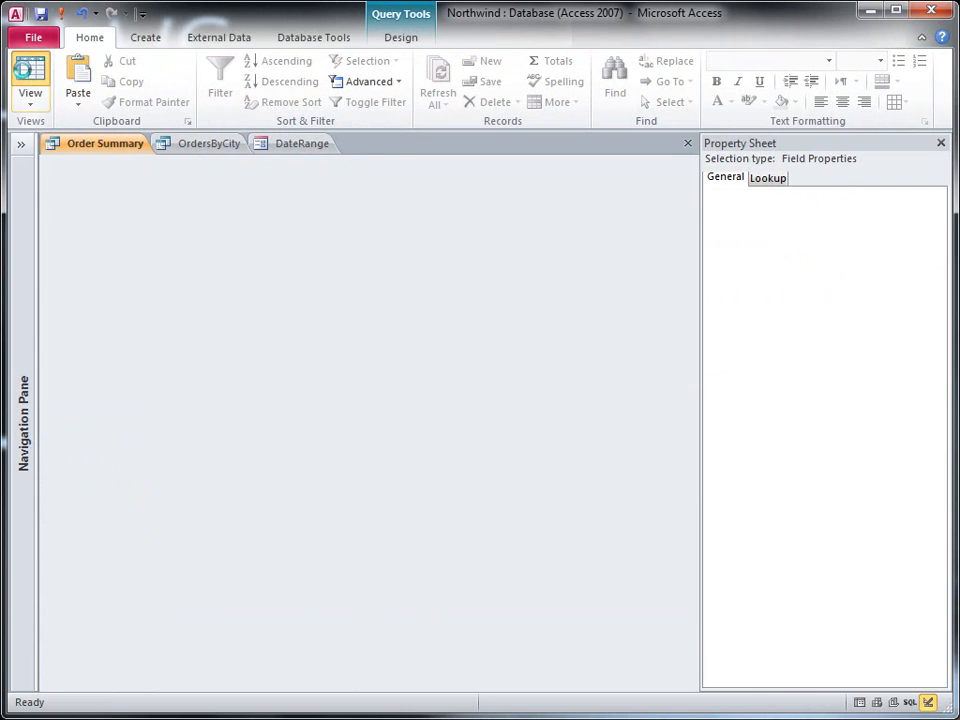
{"action": "left_click", "coordinate": [215, 145]}
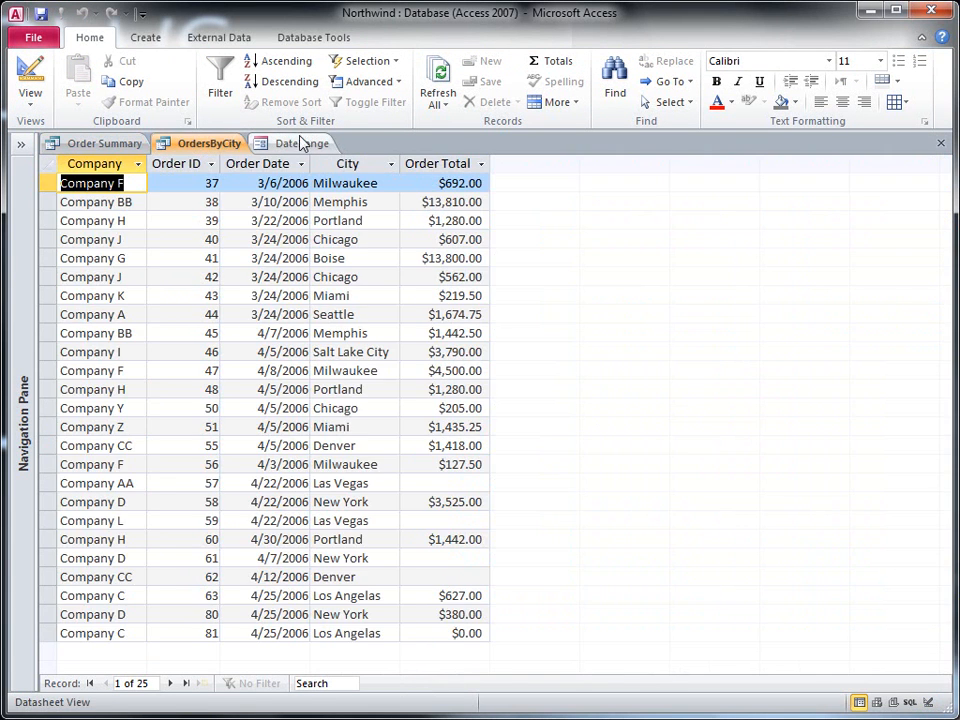
{"action": "left_click", "coordinate": [300, 145]}
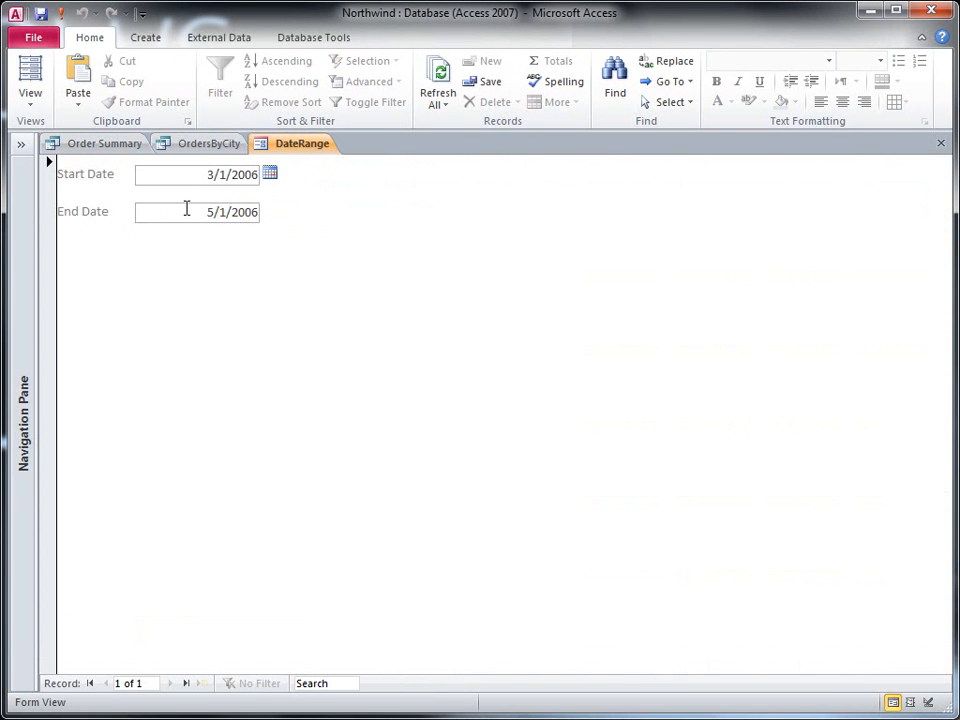